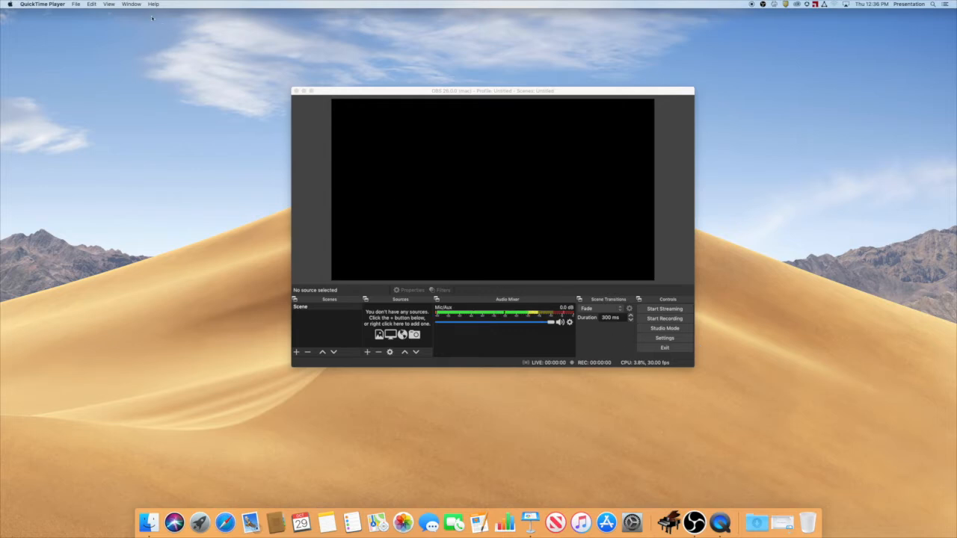
Switch to OBS and start its virtual camera.
{"action": "left_click", "coordinate": [323, 89]}
{"action": "left_click", "coordinate": [159, 3]}
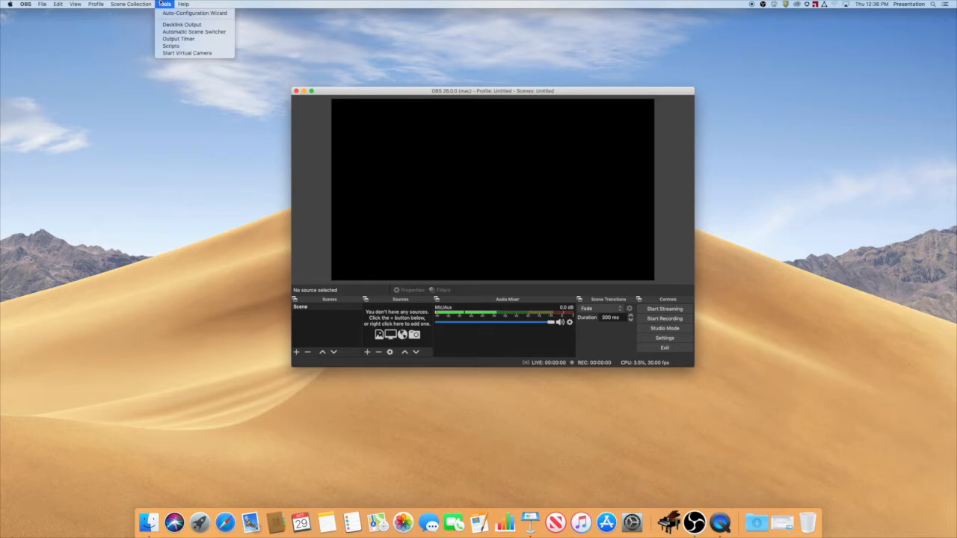
{"action": "left_click", "coordinate": [213, 54]}
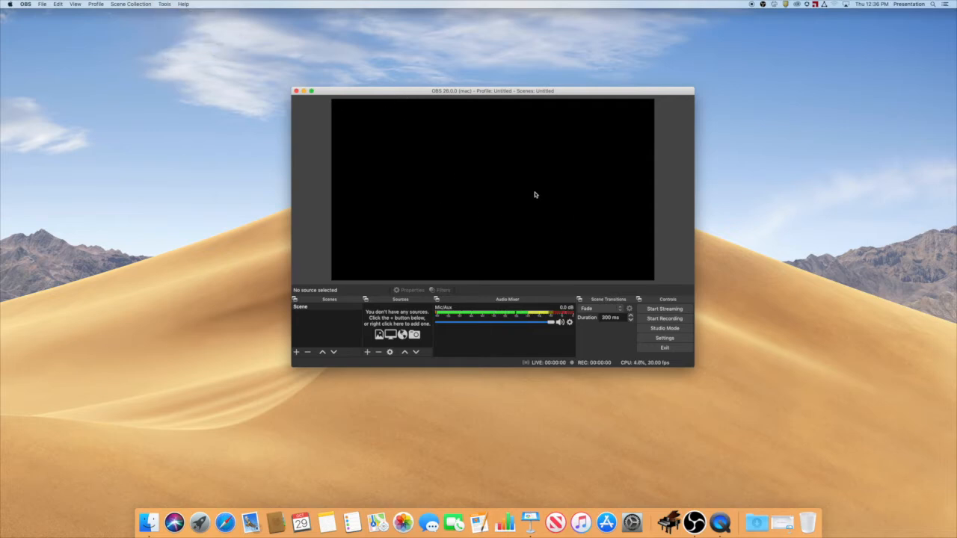
Move the OBS window aside, then launch Zoom and start a new meeting with computer audio.
{"action": "left_click_drag", "start_coordinate": [406, 92], "coordinate": [167, 104]}
{"action": "key", "text": "super+space"}
{"action": "type", "text": "zoom"}
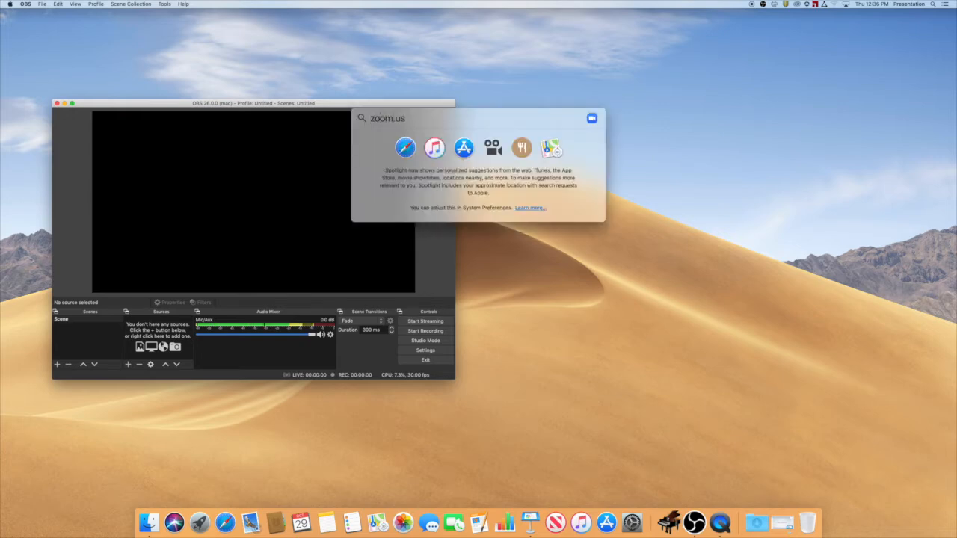
{"action": "key", "text": "Return"}
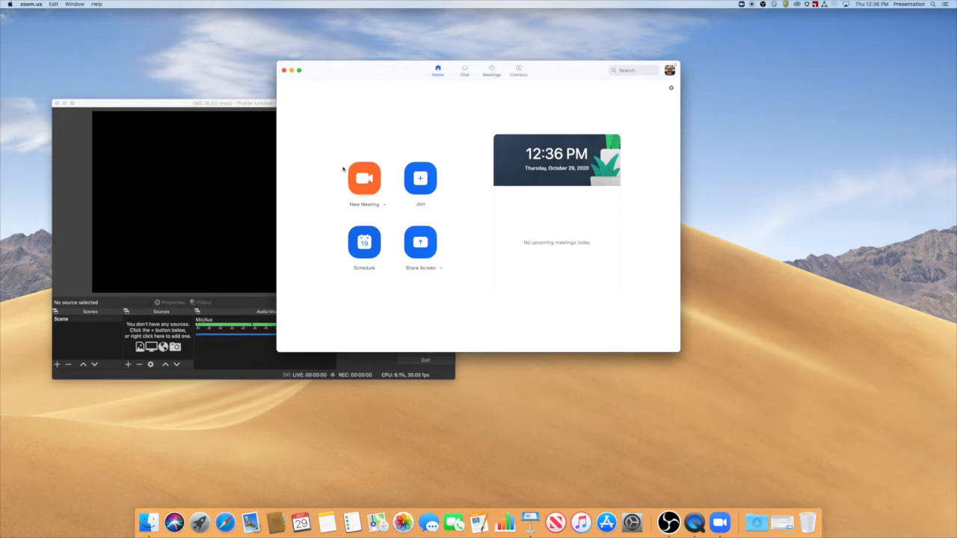
{"action": "left_click", "coordinate": [363, 186]}
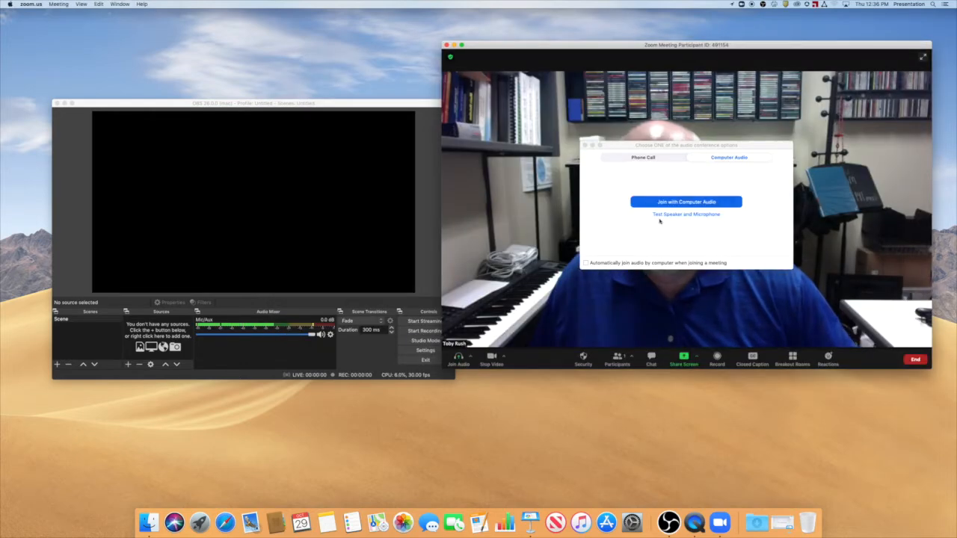
{"action": "left_click", "coordinate": [685, 201]}
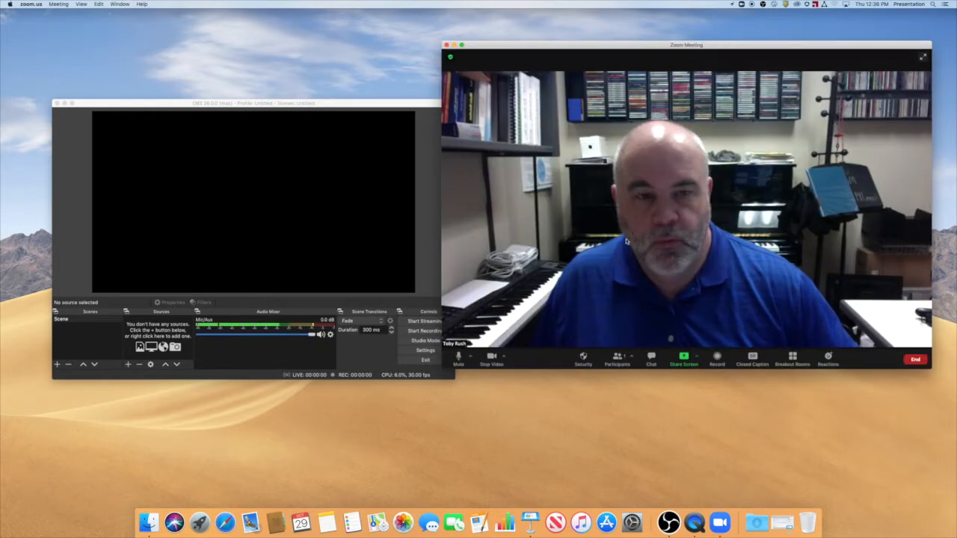
Switch the Zoom meeting's camera to OBS Virtual Camera.
{"action": "left_click", "coordinate": [503, 359]}
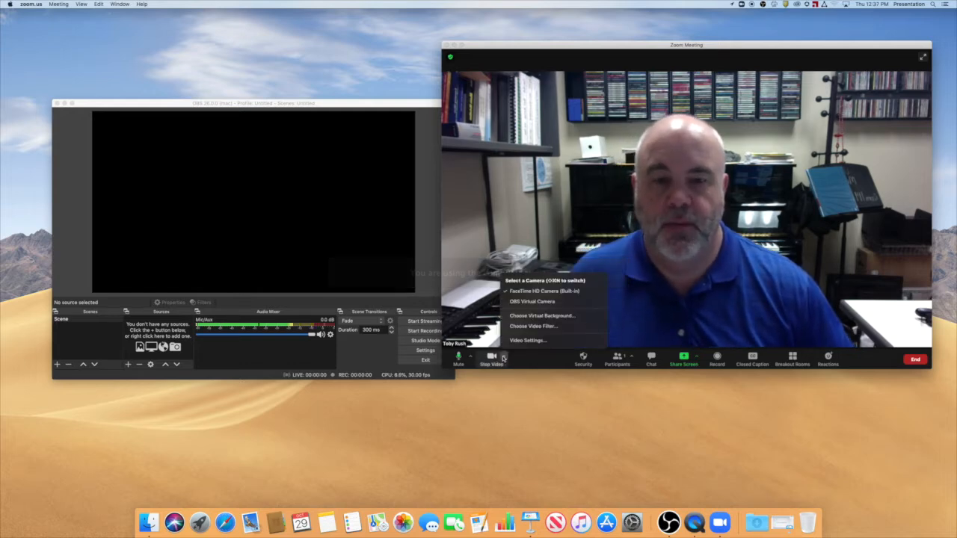
{"action": "left_click", "coordinate": [546, 303]}
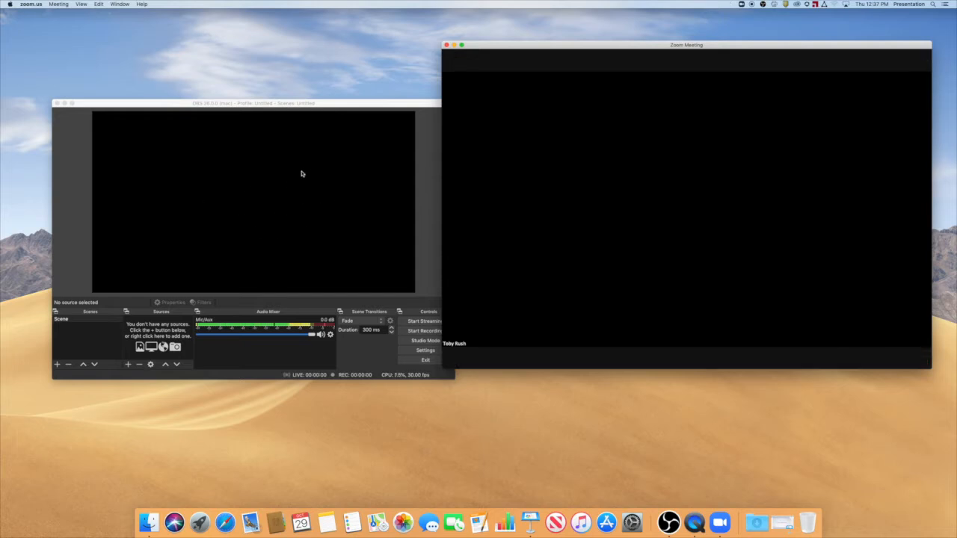
{"action": "mouse_move", "coordinate": [695, 227]}
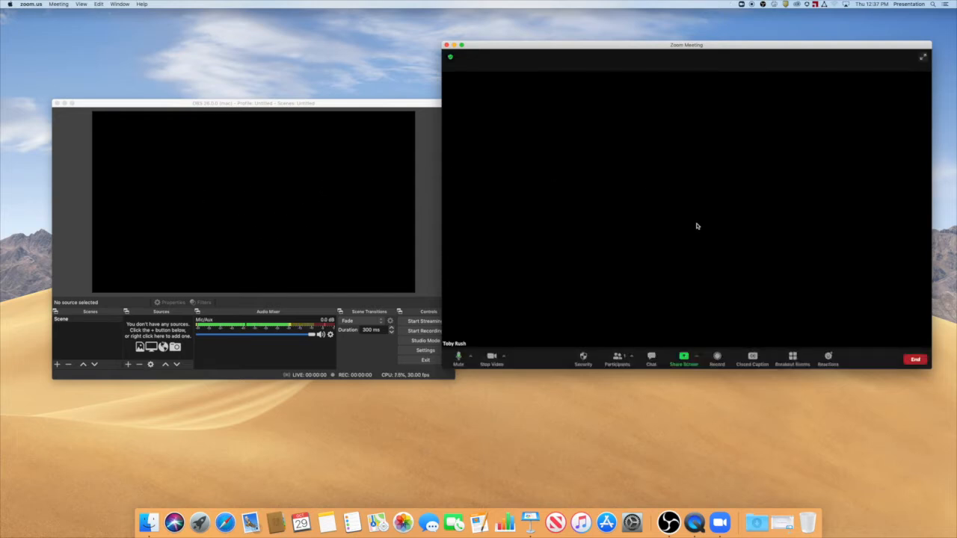
End the Zoom meeting for all participants and switch back to OBS to mute the Mic/Aux channel.
{"action": "left_click", "coordinate": [915, 360]}
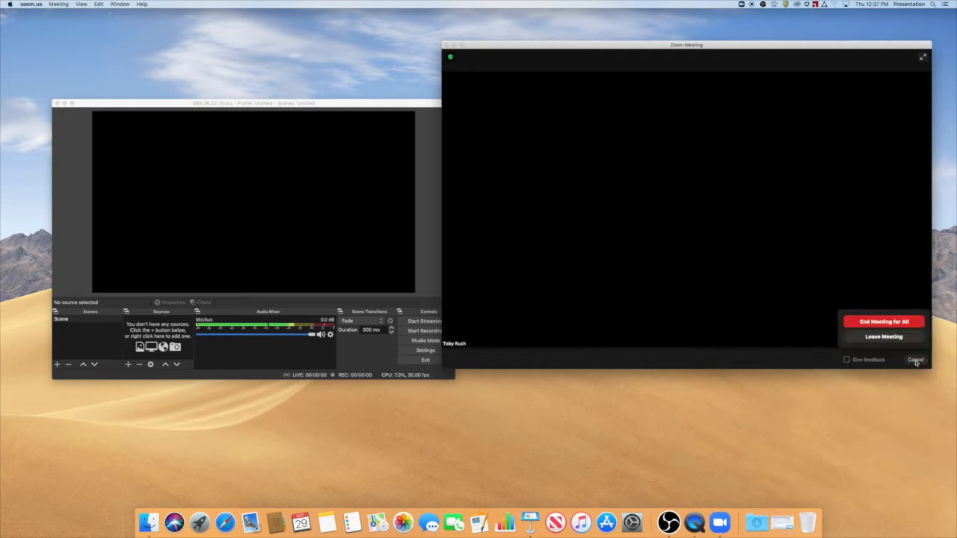
{"action": "left_click", "coordinate": [899, 321]}
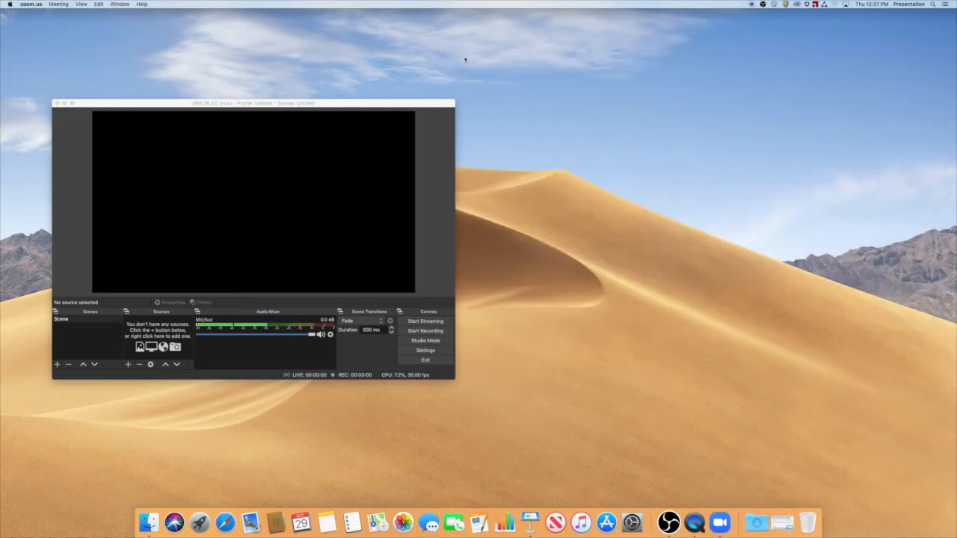
{"action": "left_click_drag", "start_coordinate": [415, 104], "coordinate": [638, 105]}
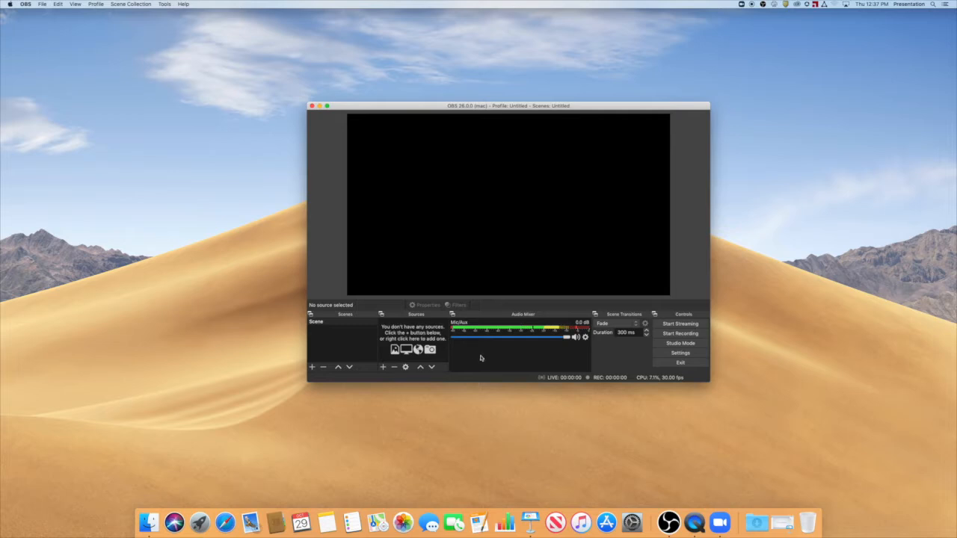
{"action": "left_click", "coordinate": [576, 339]}
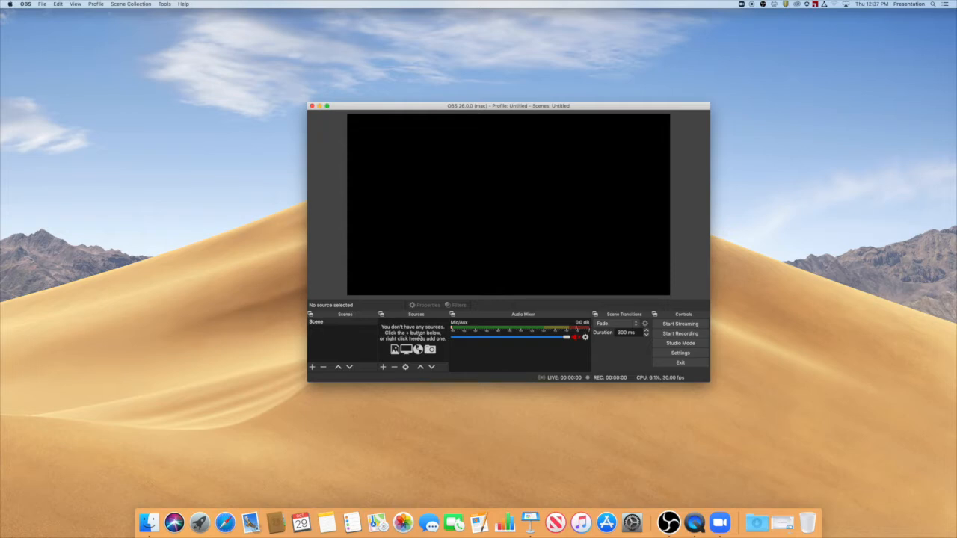
Add a Video Capture Device source named "FaceTime Camera" using FaceTime HD Camera (Built-in) and enlarge it to fill the canvas.
{"action": "left_click", "coordinate": [382, 367]}
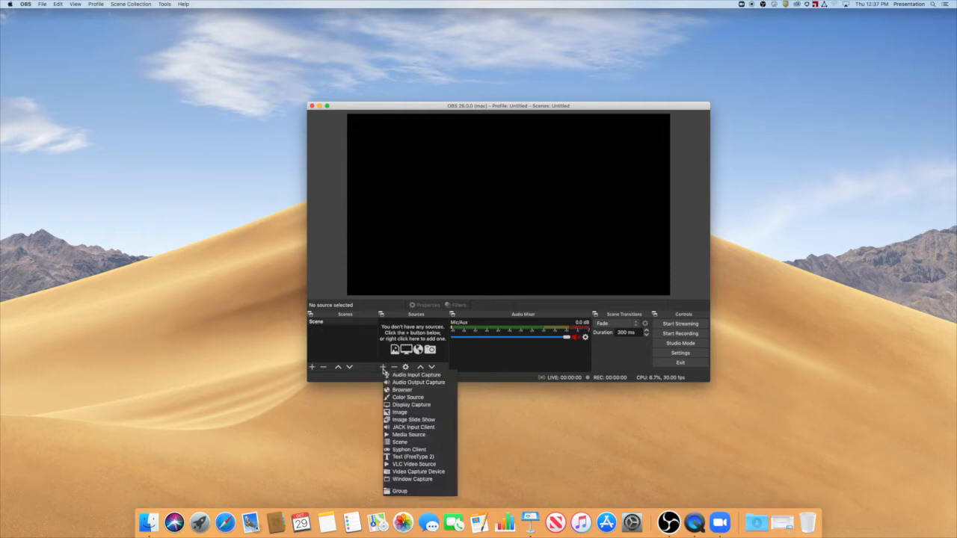
{"action": "left_click", "coordinate": [433, 475]}
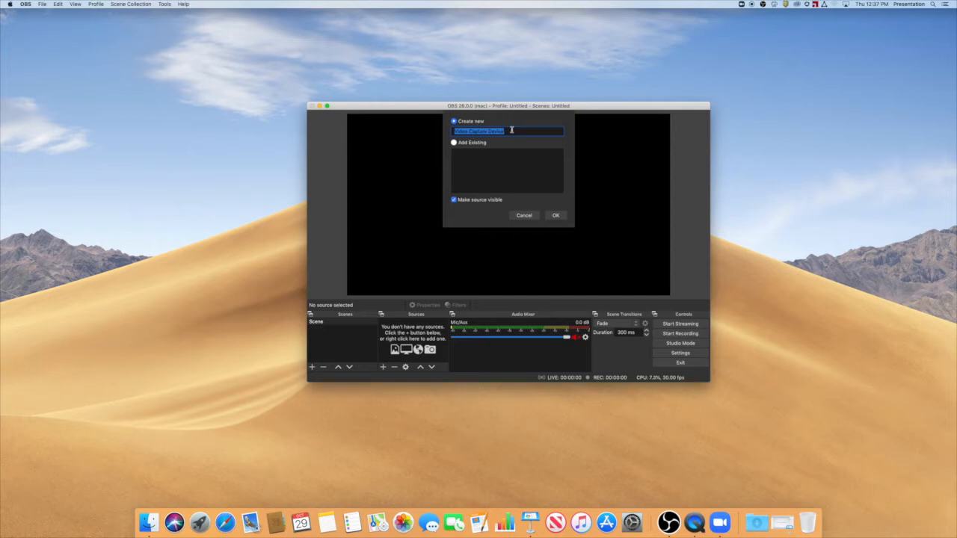
{"action": "type", "text": "FaceTime Camera"}
{"action": "left_click", "coordinate": [558, 216]}
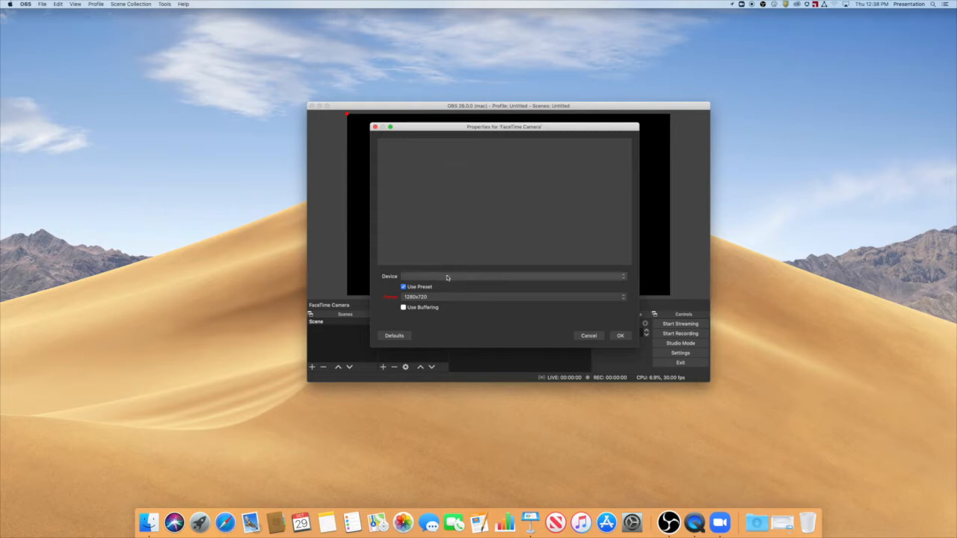
{"action": "left_click", "coordinate": [474, 277]}
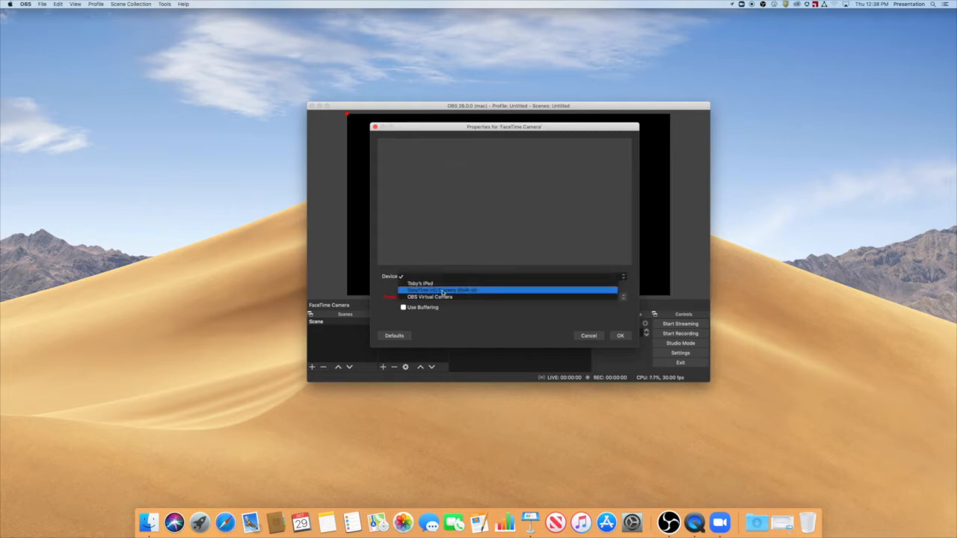
{"action": "left_click", "coordinate": [476, 291]}
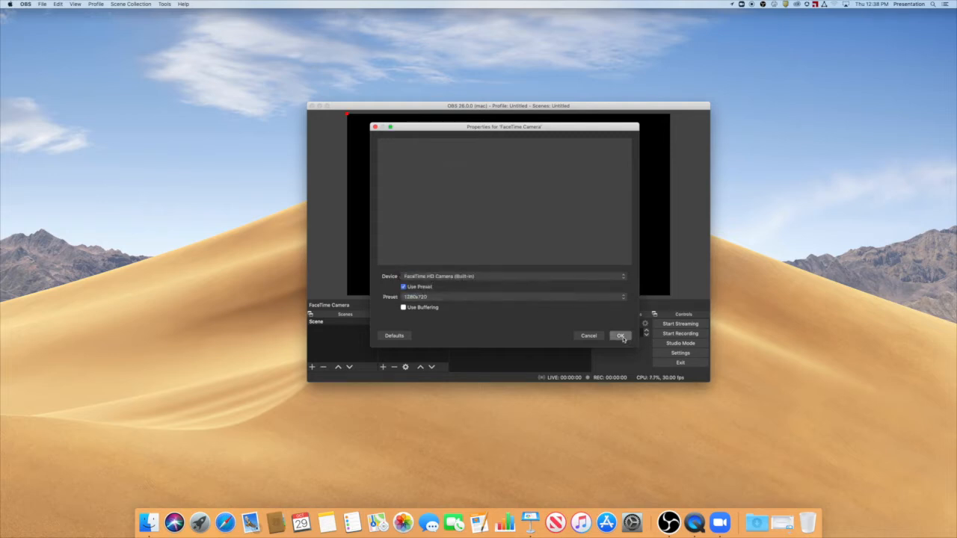
{"action": "left_click", "coordinate": [622, 337]}
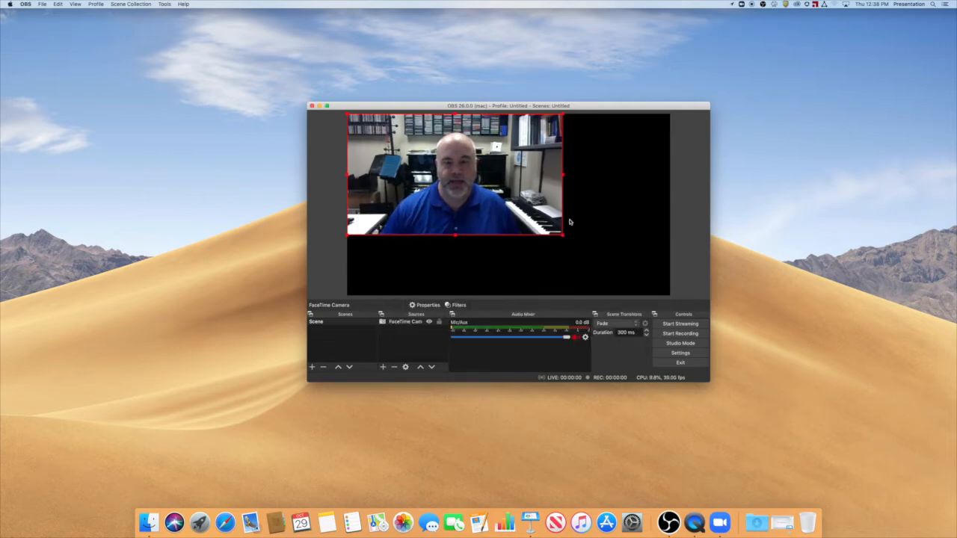
{"action": "left_click_drag", "start_coordinate": [561, 234], "coordinate": [668, 280]}
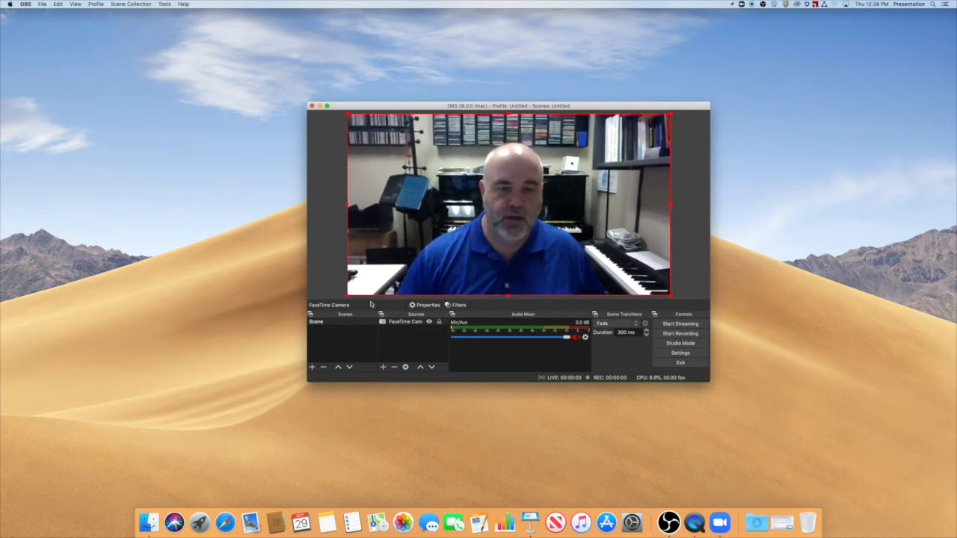
Rename the existing scene as "Full me".
{"action": "left_click", "coordinate": [323, 326]}
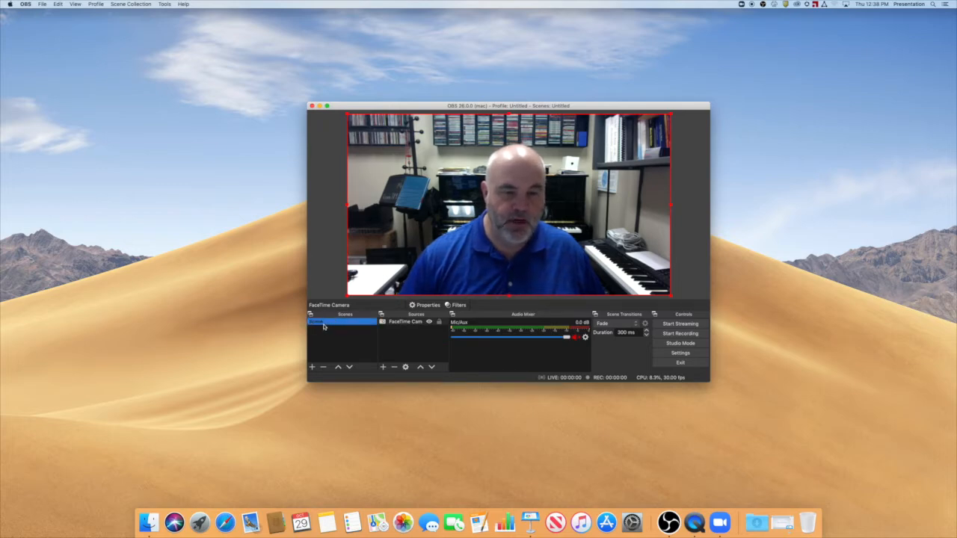
{"action": "right_click", "coordinate": [324, 325]}
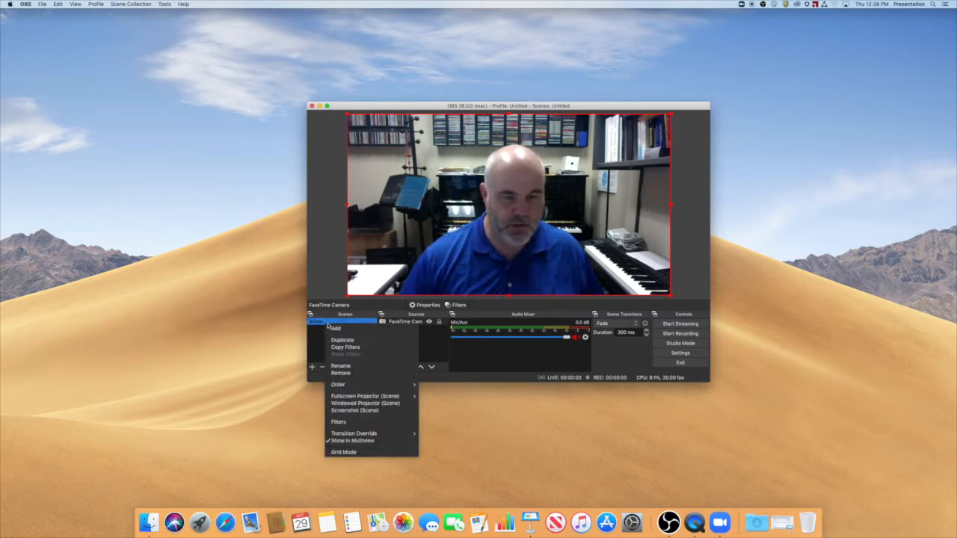
{"action": "left_click", "coordinate": [348, 366]}
{"action": "type", "text": "Full me"}
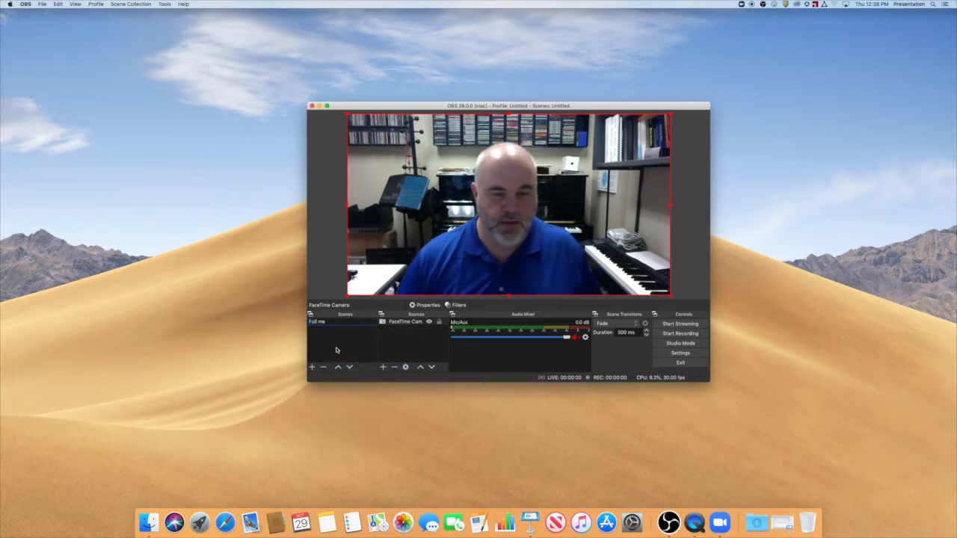
{"action": "left_click", "coordinate": [336, 349]}
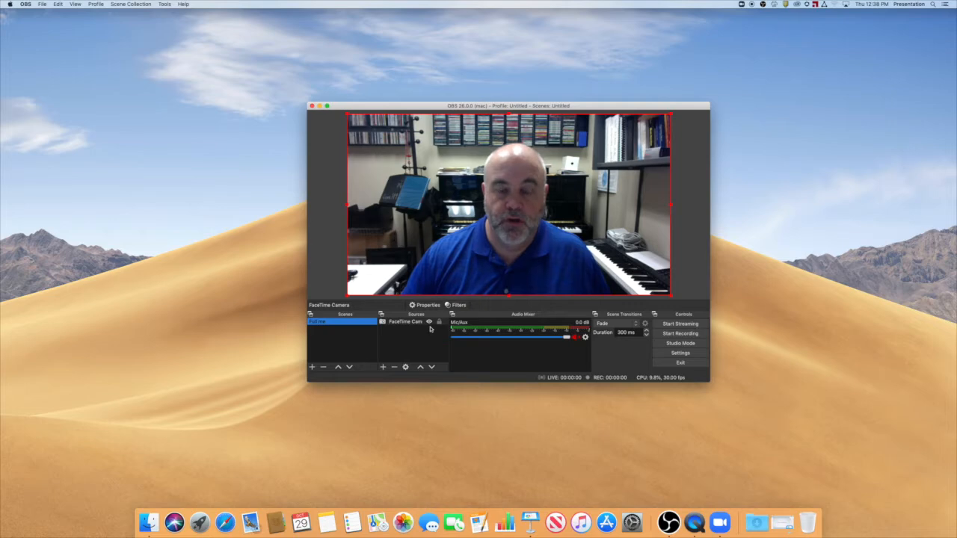
Create a second scene named "iPad inset me".
{"action": "left_click", "coordinate": [313, 368]}
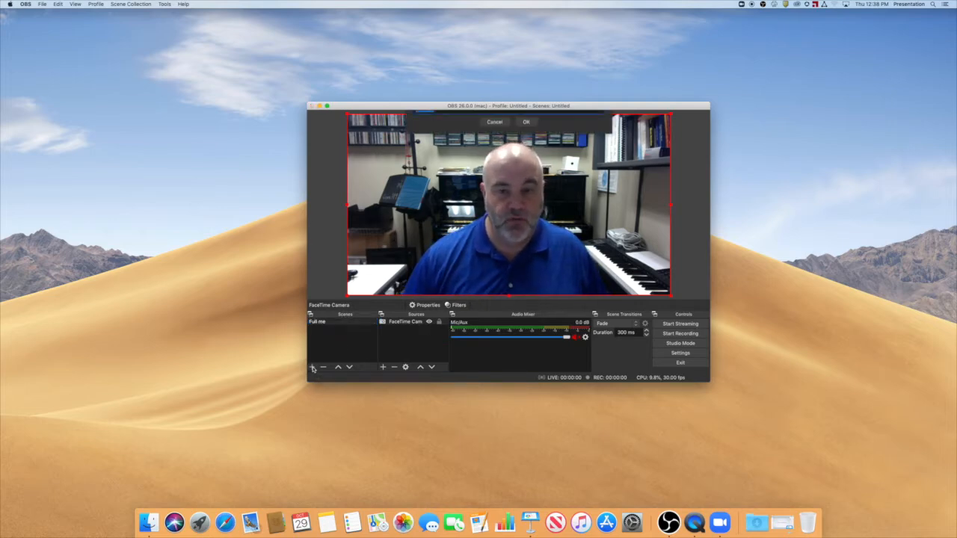
{"action": "type", "text": "Pi"}
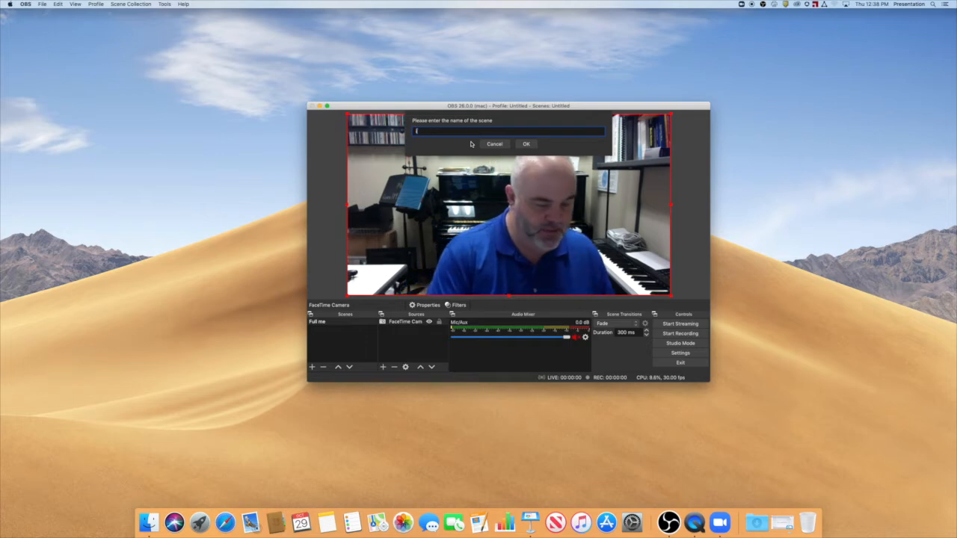
{"action": "type", "text": "iPad insert me"}
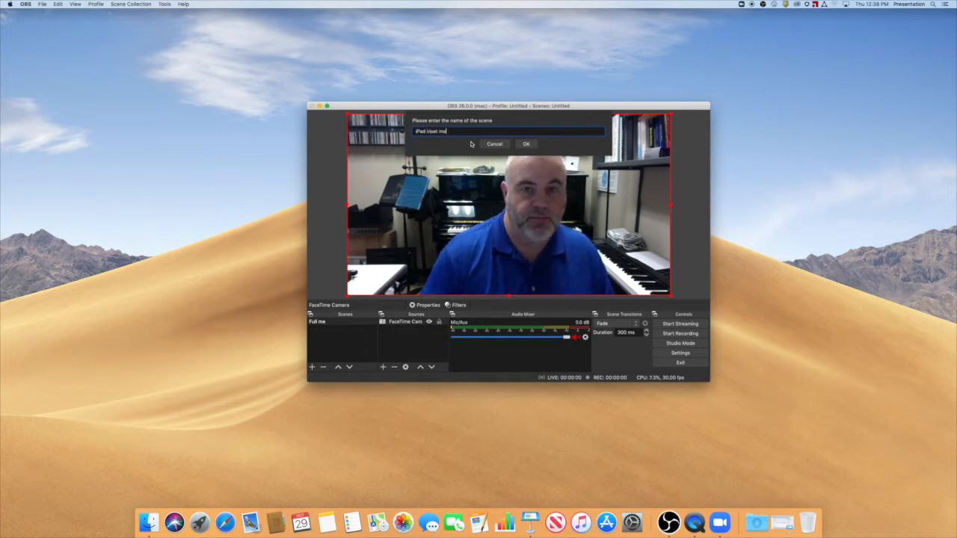
{"action": "left_click", "coordinate": [525, 143]}
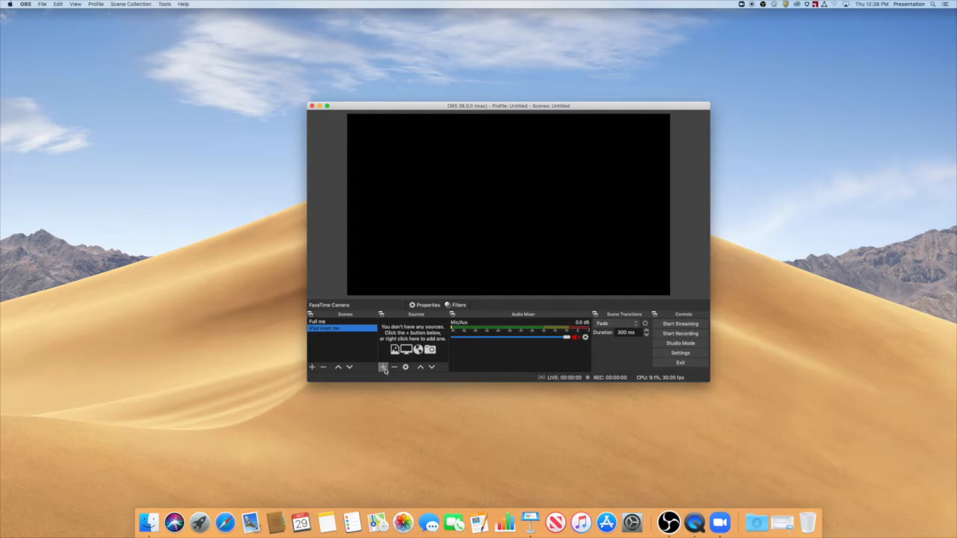
Add the existing FaceTime Camera source to the "iPad inset me" scene and shrink it into the canvas's lower-right corner.
{"action": "left_click", "coordinate": [383, 367]}
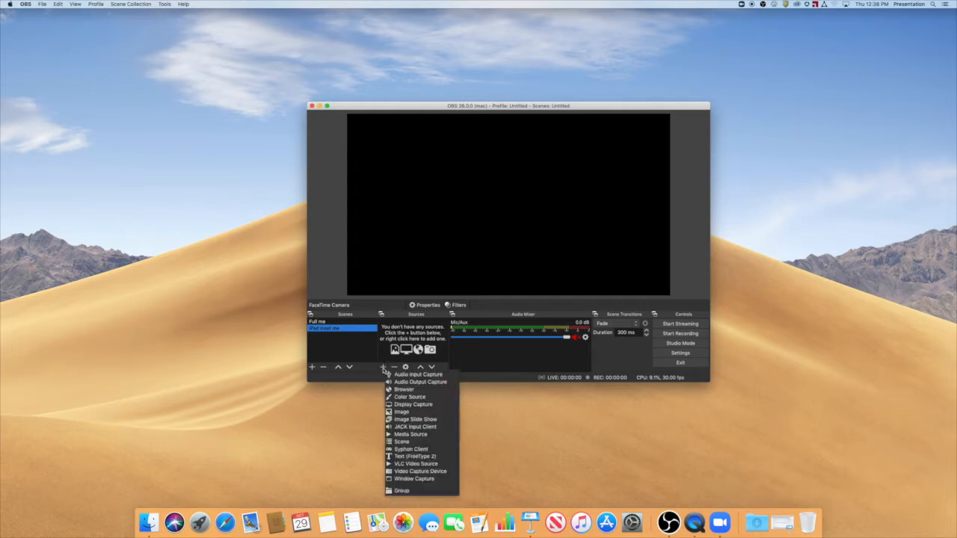
{"action": "left_click", "coordinate": [425, 472]}
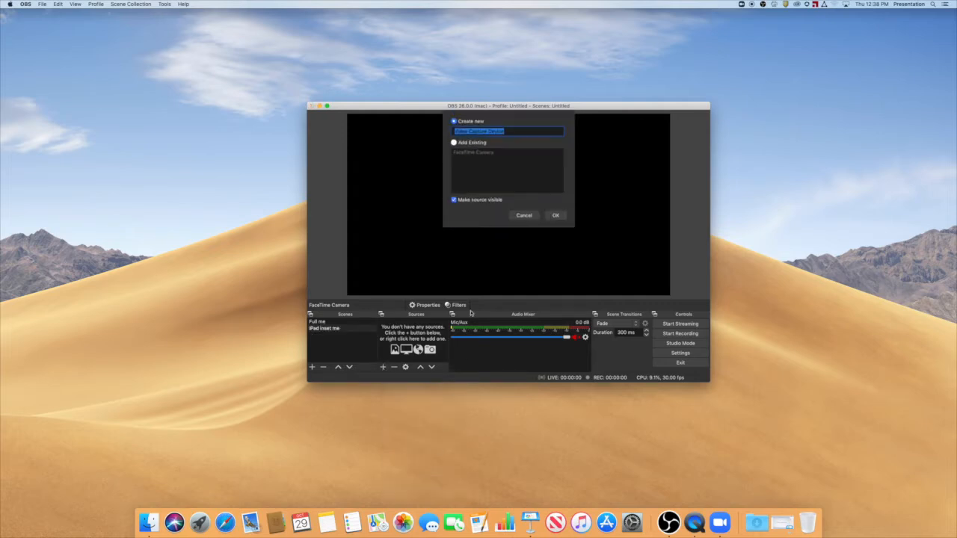
{"action": "left_click", "coordinate": [454, 142]}
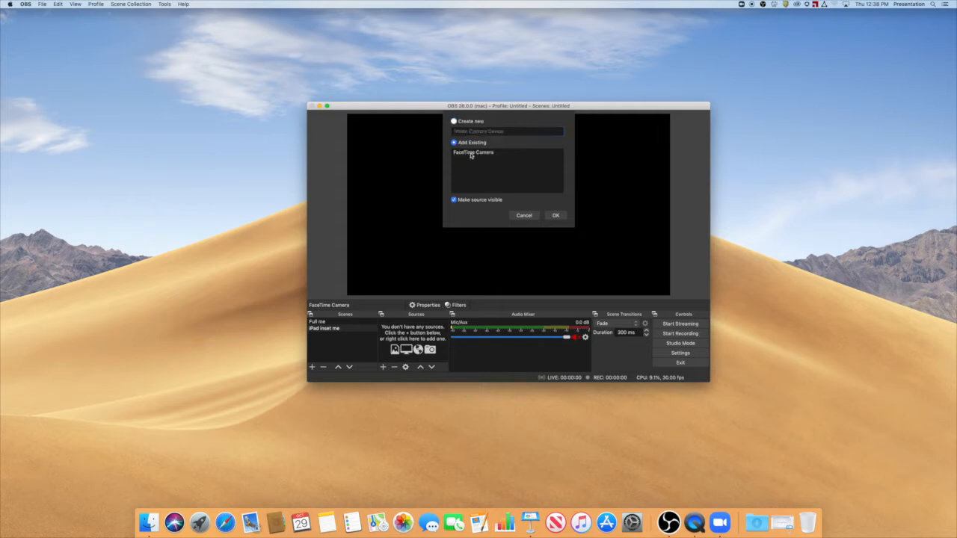
{"action": "left_click", "coordinate": [471, 154]}
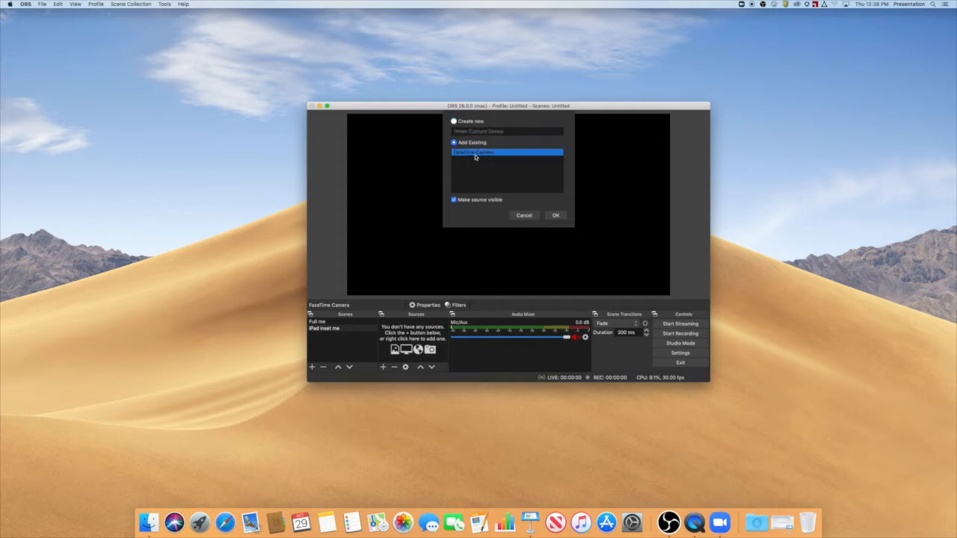
{"action": "left_click", "coordinate": [556, 216]}
{"action": "left_click_drag", "start_coordinate": [562, 235], "coordinate": [446, 170]}
{"action": "left_click_drag", "start_coordinate": [386, 141], "coordinate": [606, 267]}
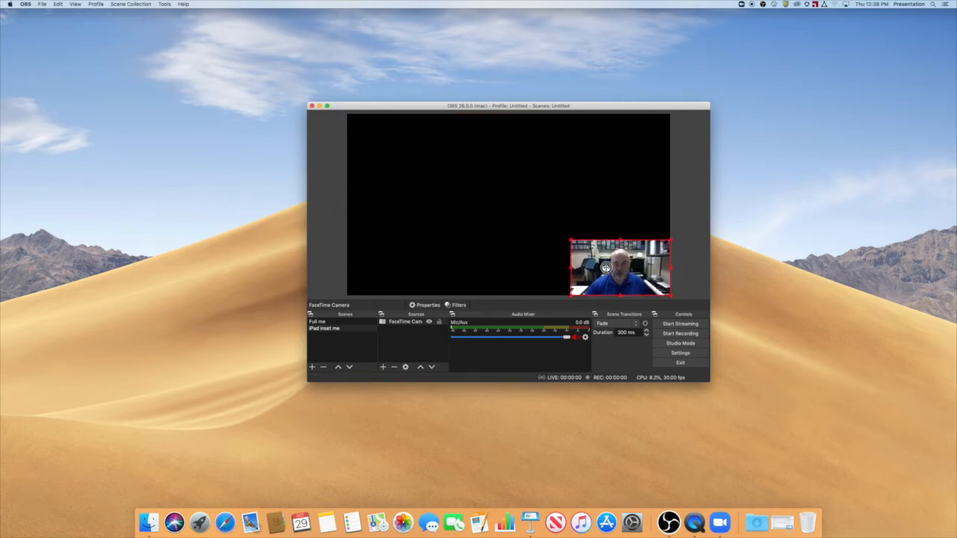
Add a new Video Capture Device source named "iPad" to the "iPad inset me" scene, with the connected iPad as its device.
{"action": "left_click", "coordinate": [383, 367]}
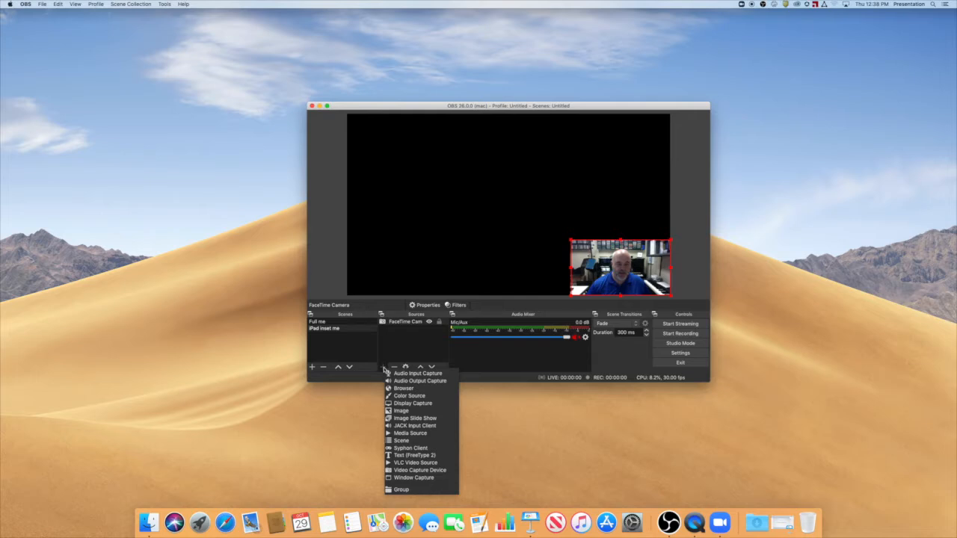
{"action": "left_click", "coordinate": [416, 471]}
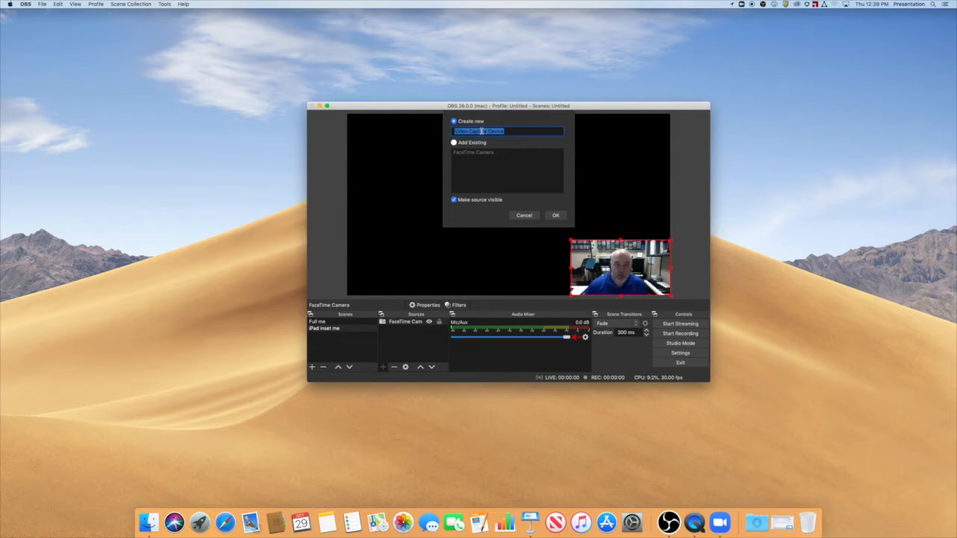
{"action": "type", "text": "iPad"}
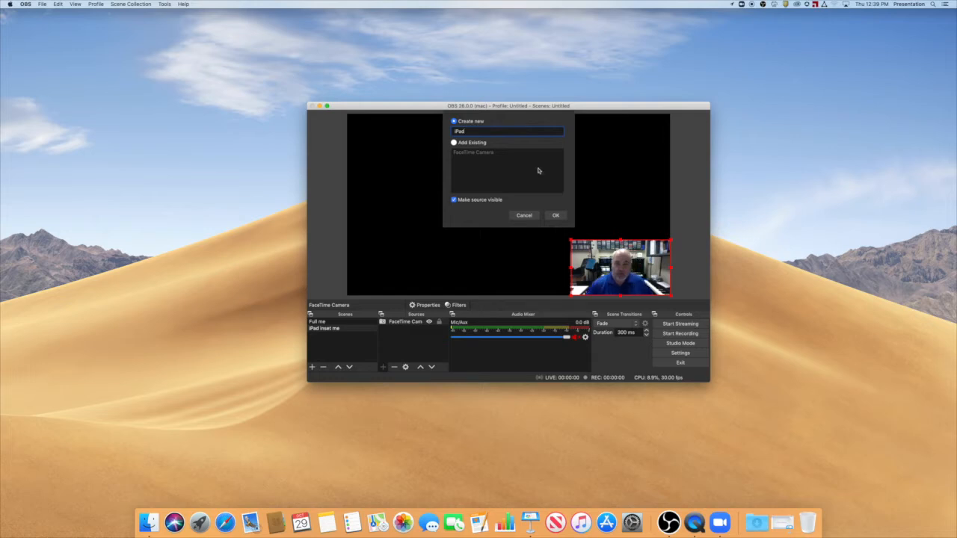
{"action": "left_click", "coordinate": [556, 216]}
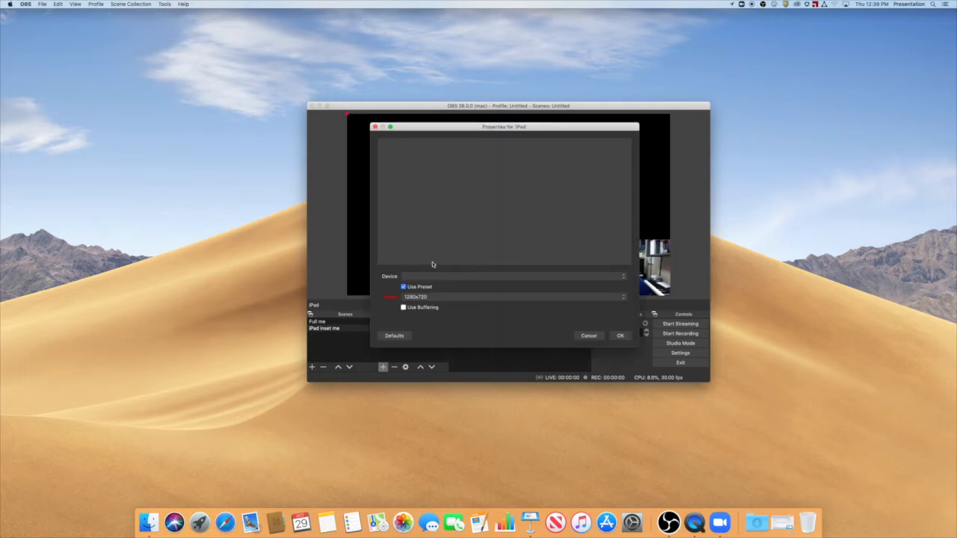
{"action": "left_click", "coordinate": [439, 275]}
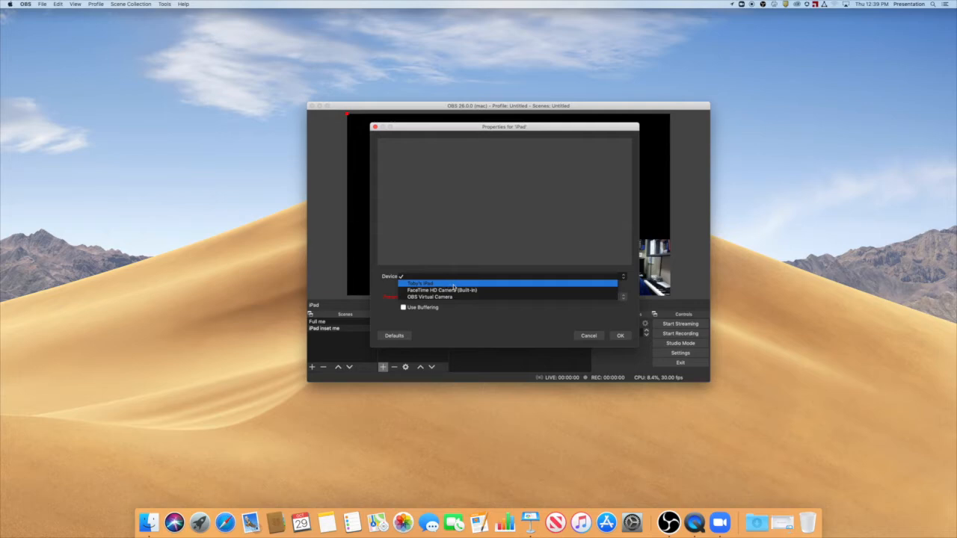
{"action": "left_click", "coordinate": [451, 284]}
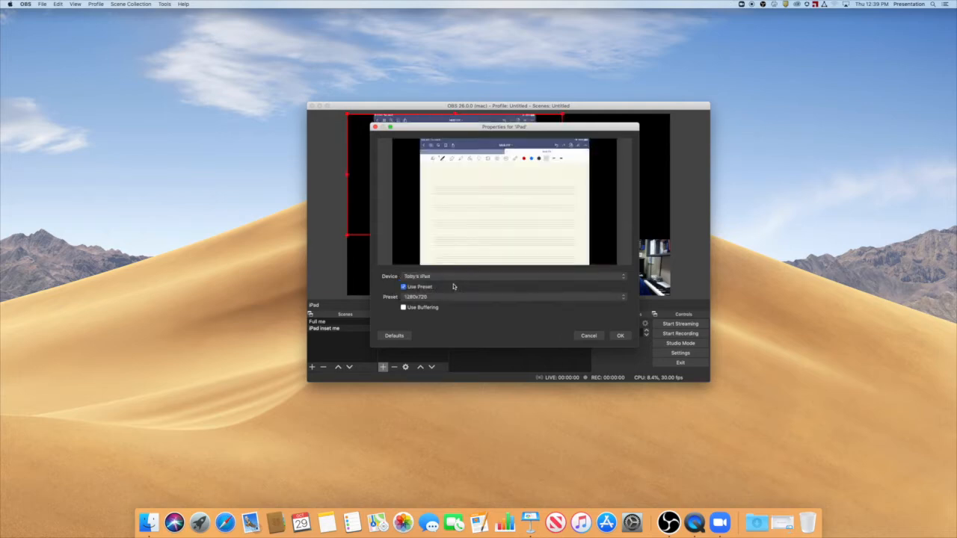
{"action": "left_click", "coordinate": [622, 336]}
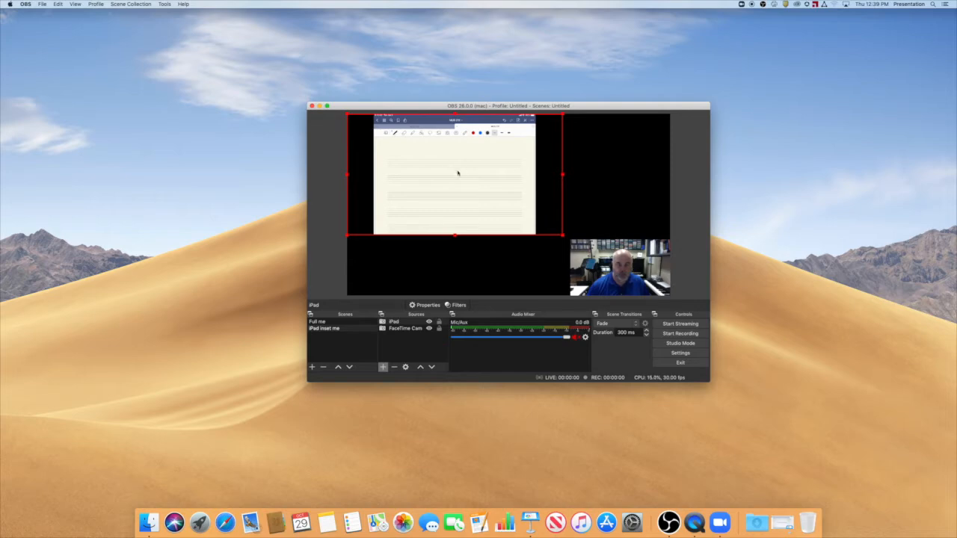
Position and enlarge the iPad source so its page sits flush with the canvas's left edge and fills the full canvas height.
{"action": "left_click_drag", "start_coordinate": [456, 171], "coordinate": [432, 176]}
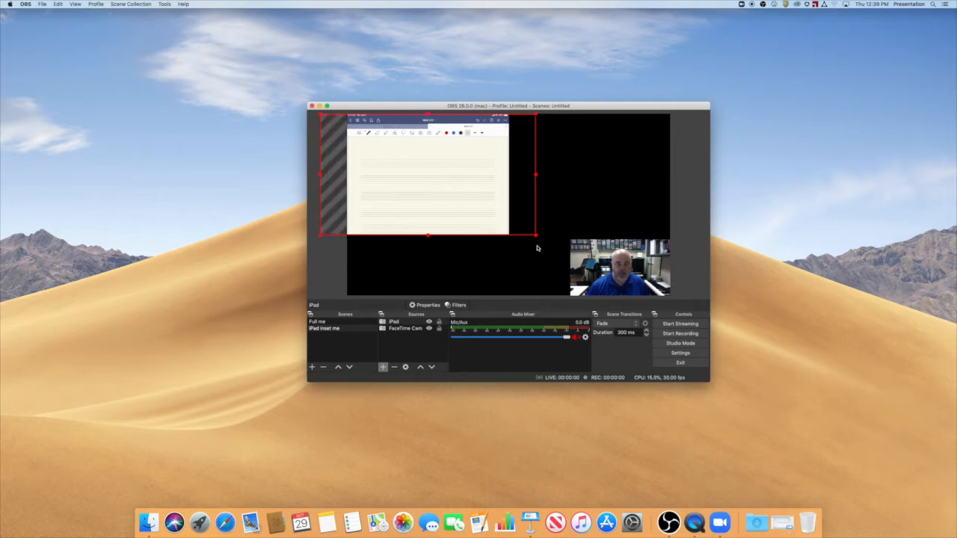
{"action": "left_click_drag", "start_coordinate": [535, 235], "coordinate": [626, 294]}
{"action": "left_click_drag", "start_coordinate": [509, 227], "coordinate": [497, 227]}
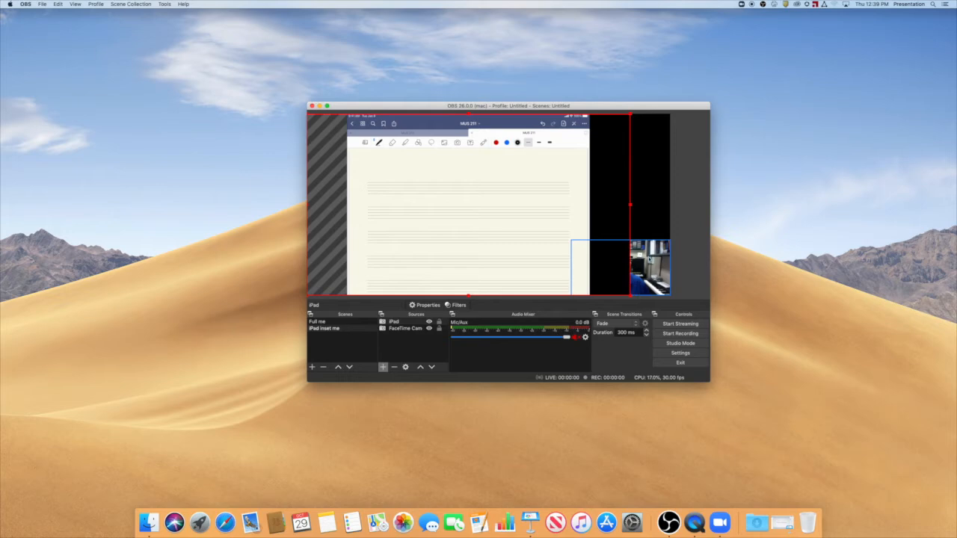
Place the FaceTime Camera source above the iPad source in the stacking order and shrink the camera inset slightly.
{"action": "left_click", "coordinate": [627, 285]}
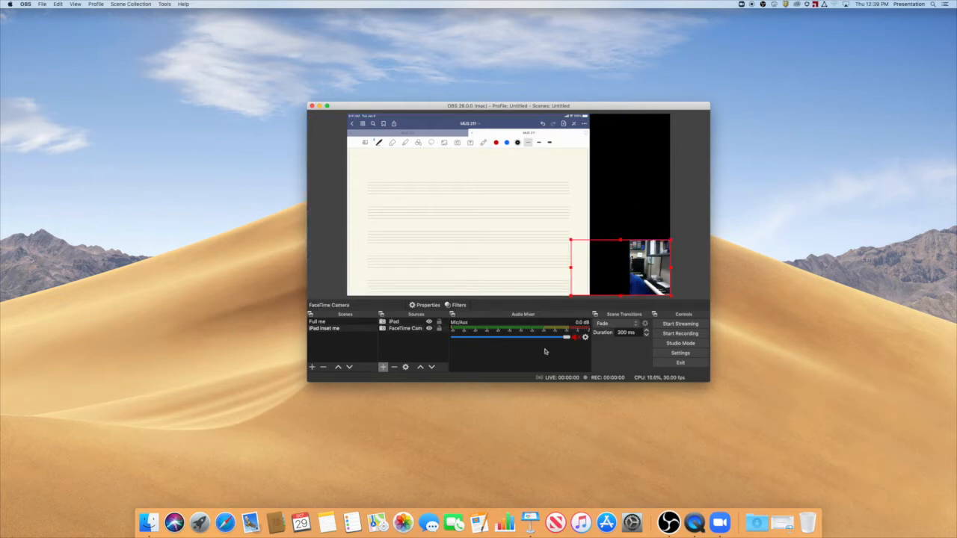
{"action": "left_click", "coordinate": [396, 330]}
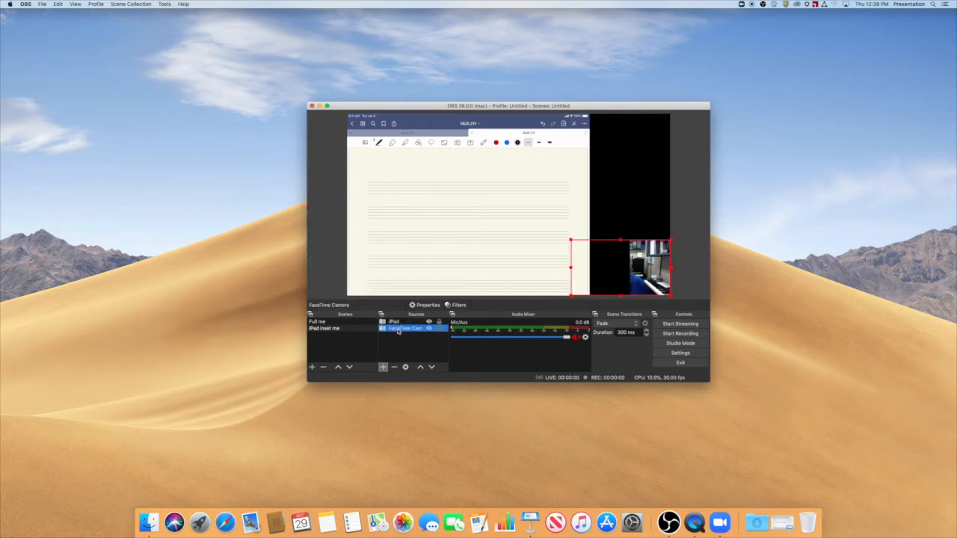
{"action": "left_click", "coordinate": [420, 367]}
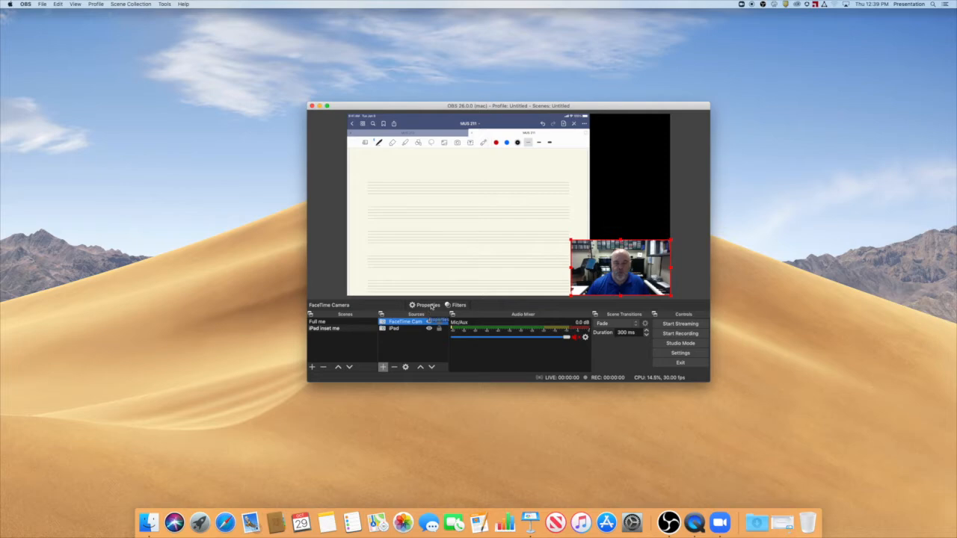
{"action": "left_click_drag", "start_coordinate": [569, 239], "coordinate": [581, 246]}
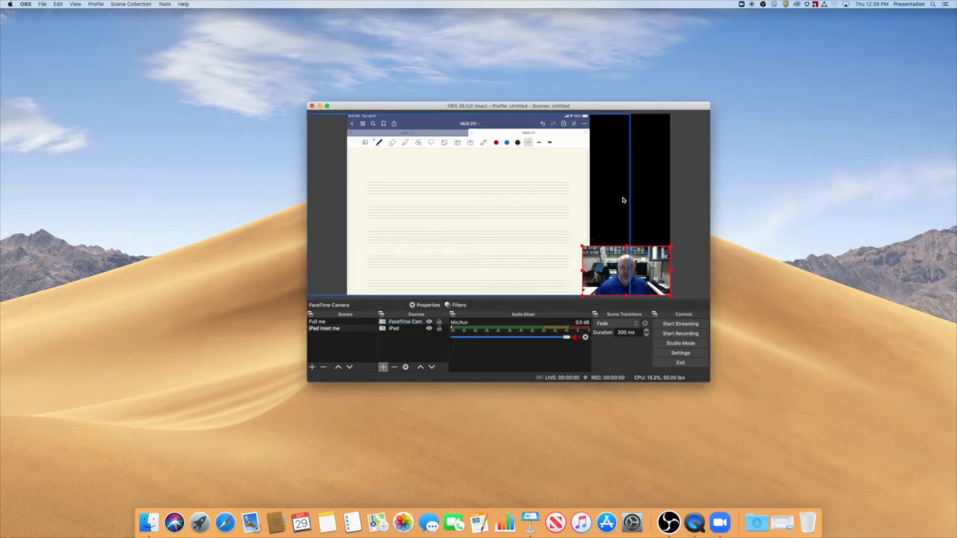
Move the OBS window to the upper-left of the desktop, start a new meeting in Zoom, and close Zoom's home window.
{"action": "left_click_drag", "start_coordinate": [475, 106], "coordinate": [190, 82]}
{"action": "left_click", "coordinate": [498, 326]}
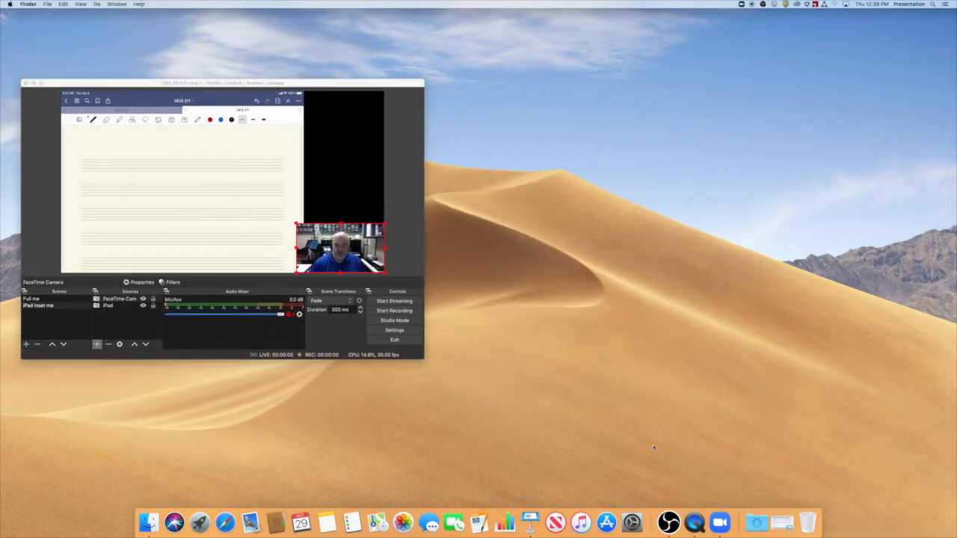
{"action": "left_click", "coordinate": [719, 522]}
{"action": "left_click", "coordinate": [354, 184]}
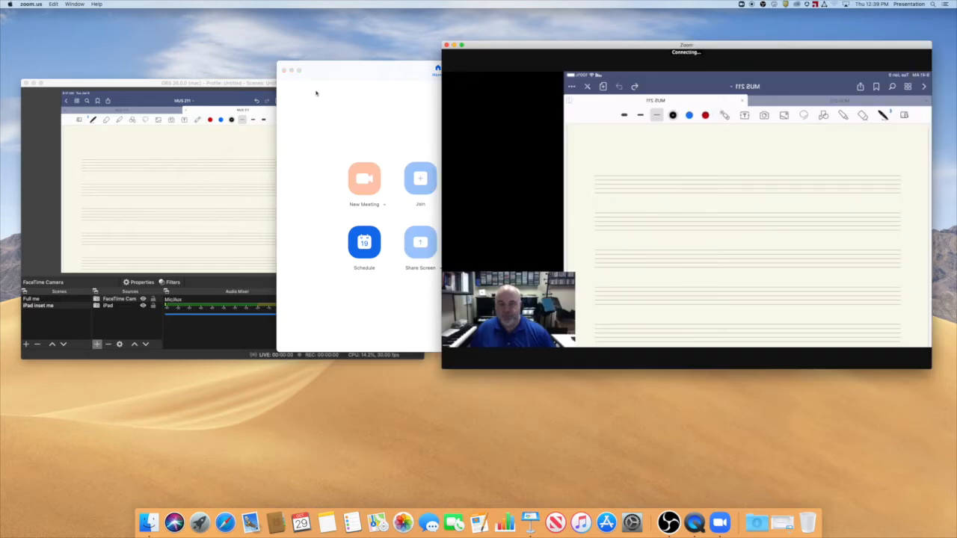
{"action": "left_click", "coordinate": [283, 70]}
{"action": "left_click", "coordinate": [681, 202]}
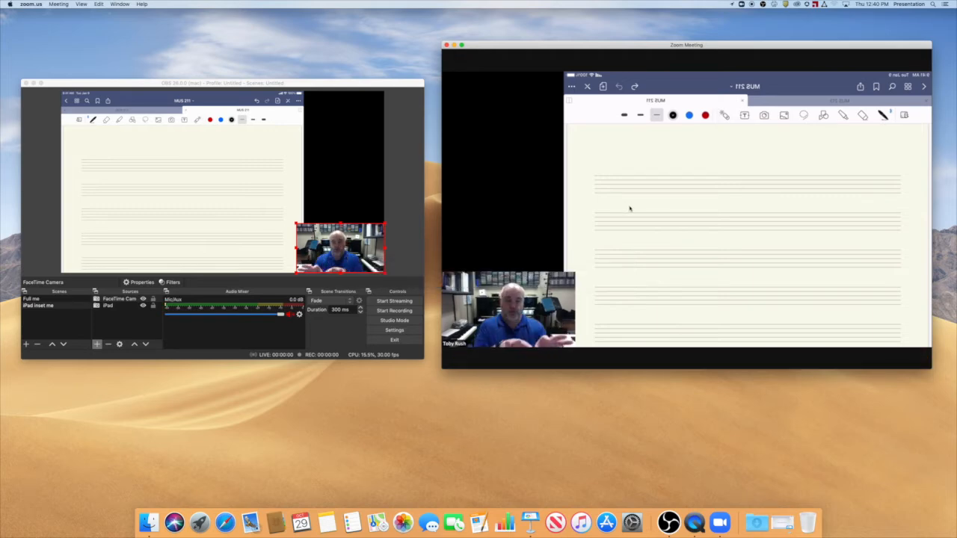
Turn off "Mirror my video" in Zoom's video settings and close the settings.
{"action": "mouse_move", "coordinate": [604, 248]}
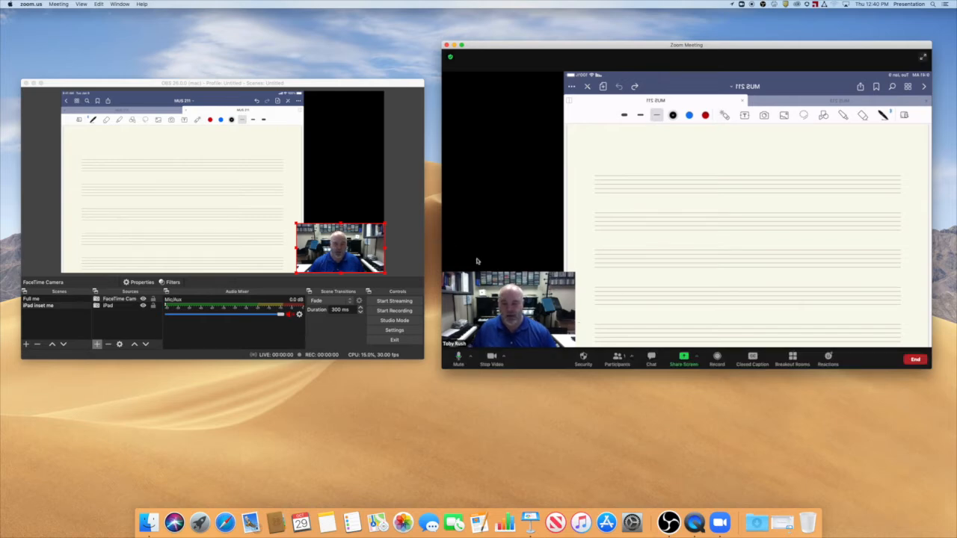
{"action": "left_click", "coordinate": [39, 4]}
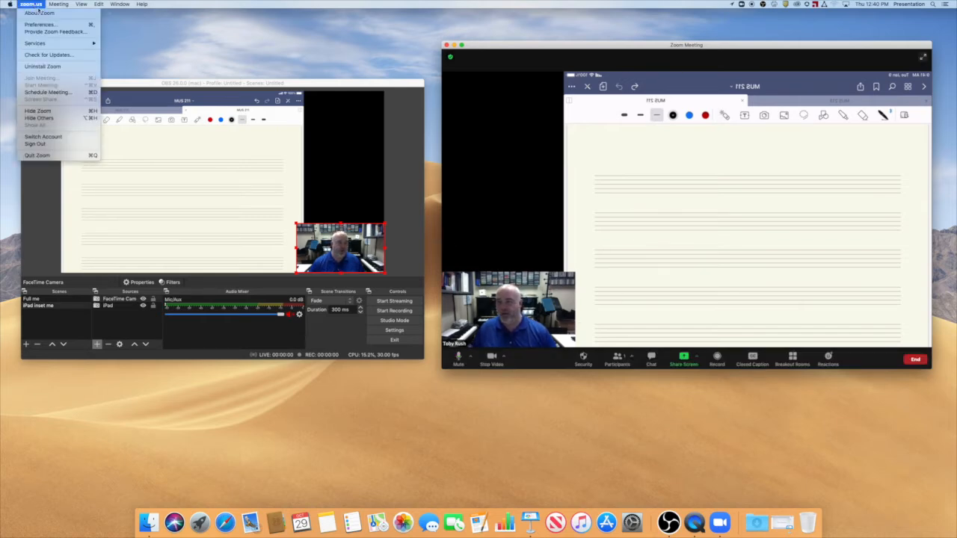
{"action": "left_click", "coordinate": [35, 26]}
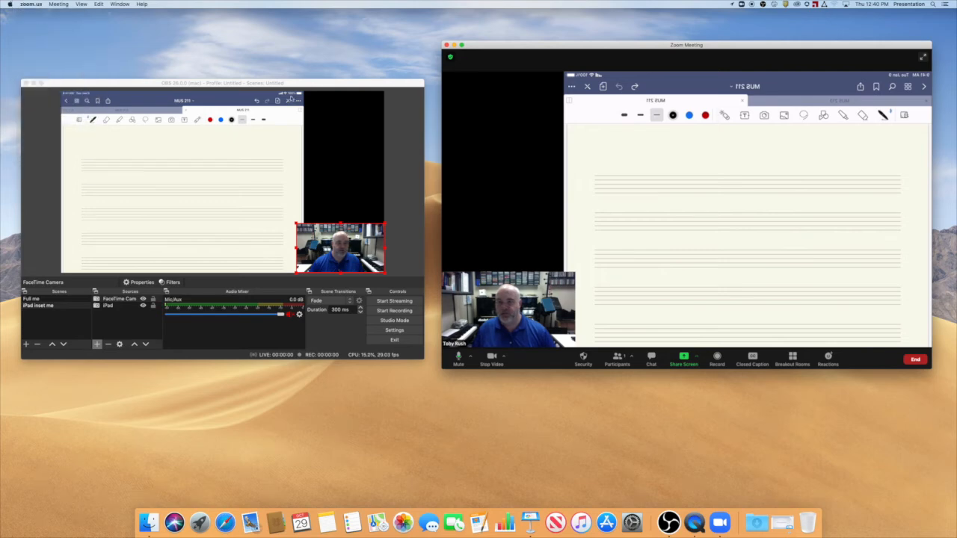
{"action": "left_click", "coordinate": [354, 117]}
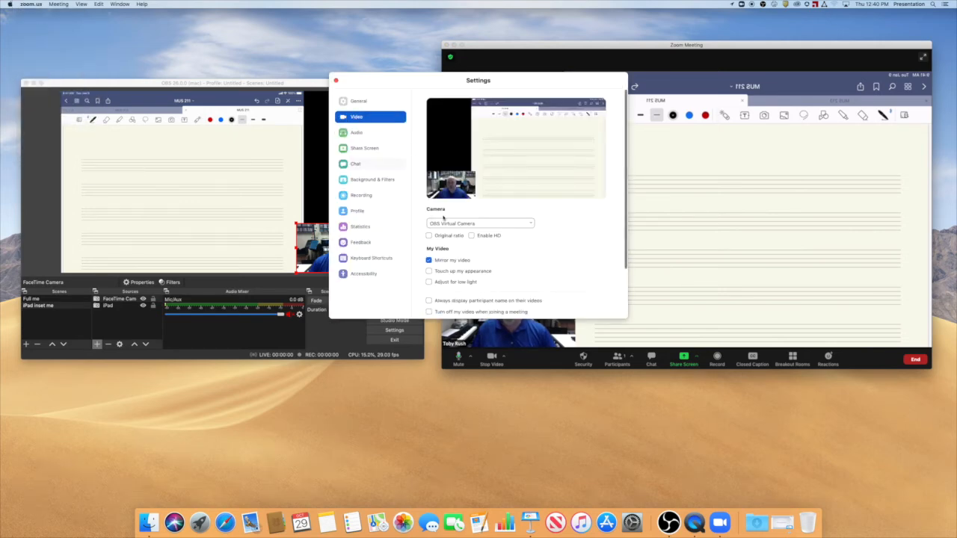
{"action": "left_click", "coordinate": [428, 261]}
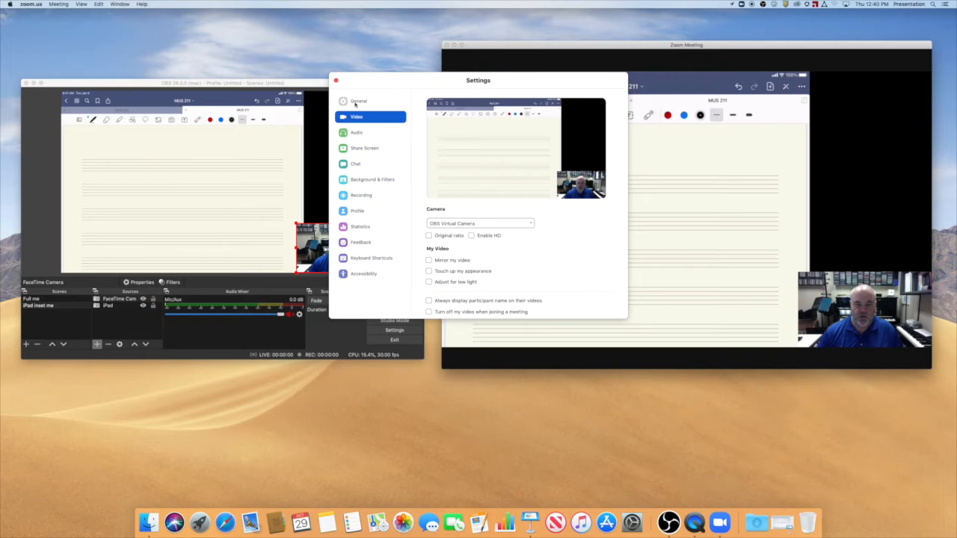
{"action": "left_click", "coordinate": [335, 81]}
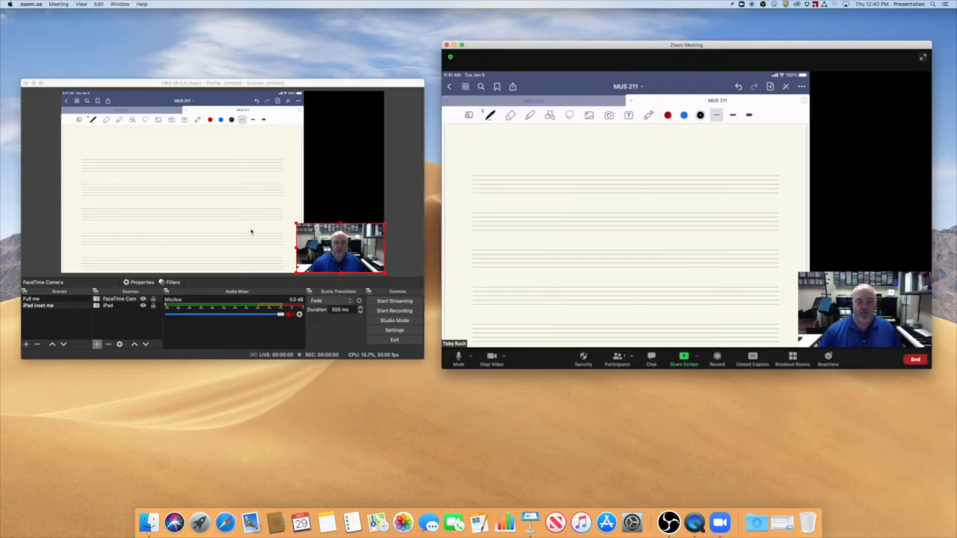
Switch to OBS and alternate between the "Full me" and "iPad inset me" scenes to check the Zoom output, ending on "iPad inset me".
{"action": "left_click", "coordinate": [369, 132]}
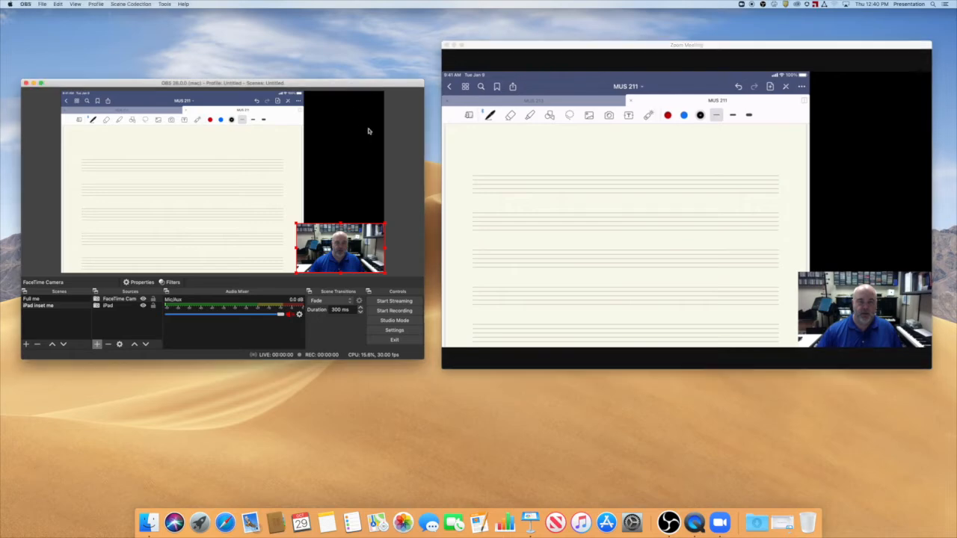
{"action": "left_click", "coordinate": [358, 187]}
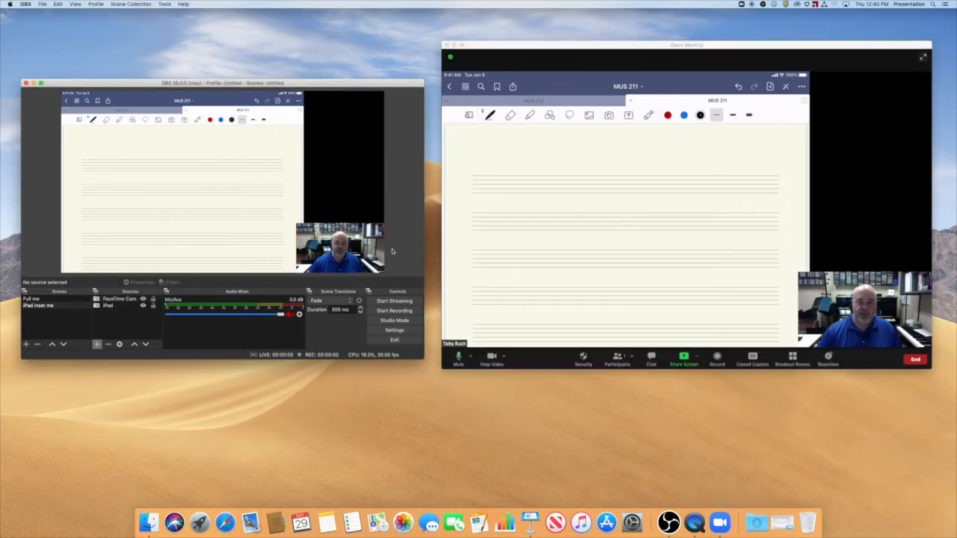
{"action": "left_click", "coordinate": [45, 299]}
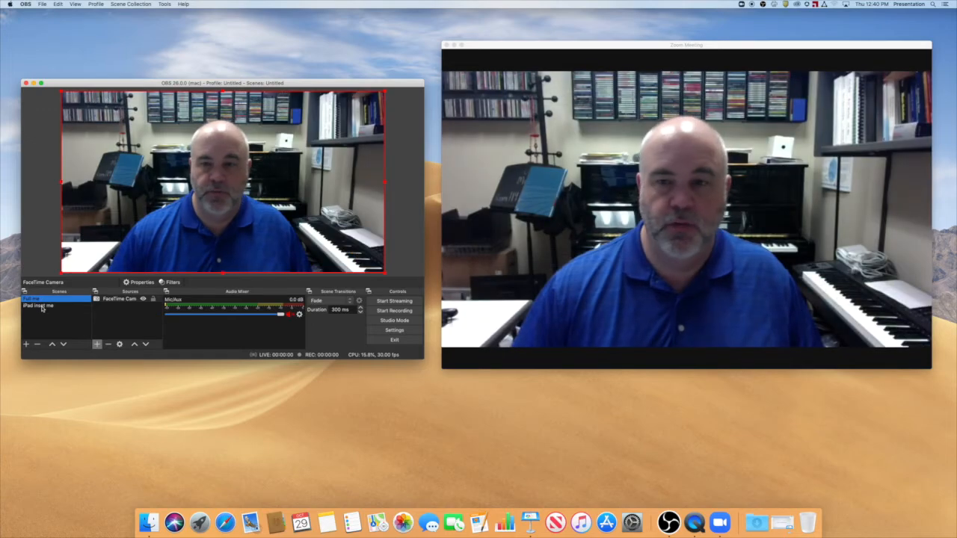
{"action": "left_click", "coordinate": [43, 306]}
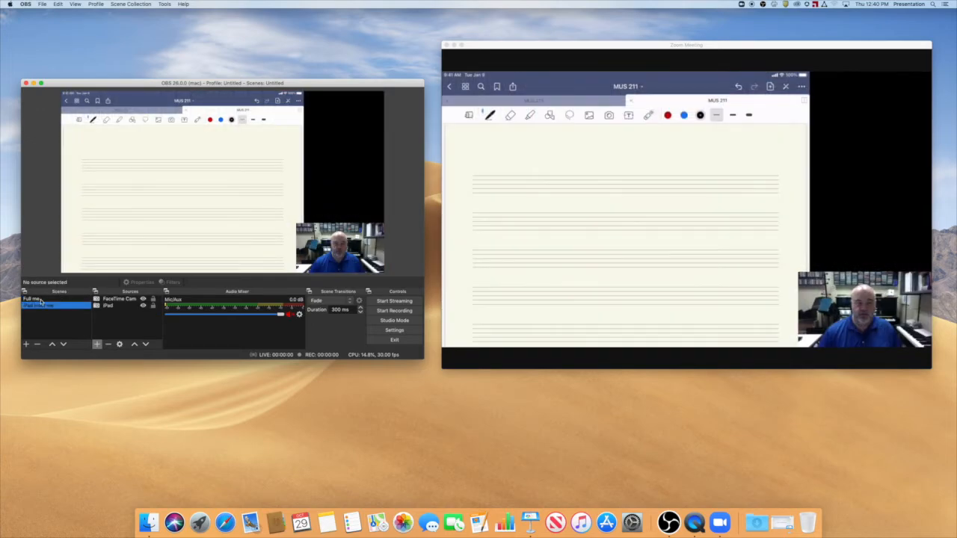
{"action": "left_click", "coordinate": [41, 300]}
{"action": "left_click", "coordinate": [46, 307]}
{"action": "left_click", "coordinate": [51, 299]}
{"action": "mouse_move", "coordinate": [675, 358]}
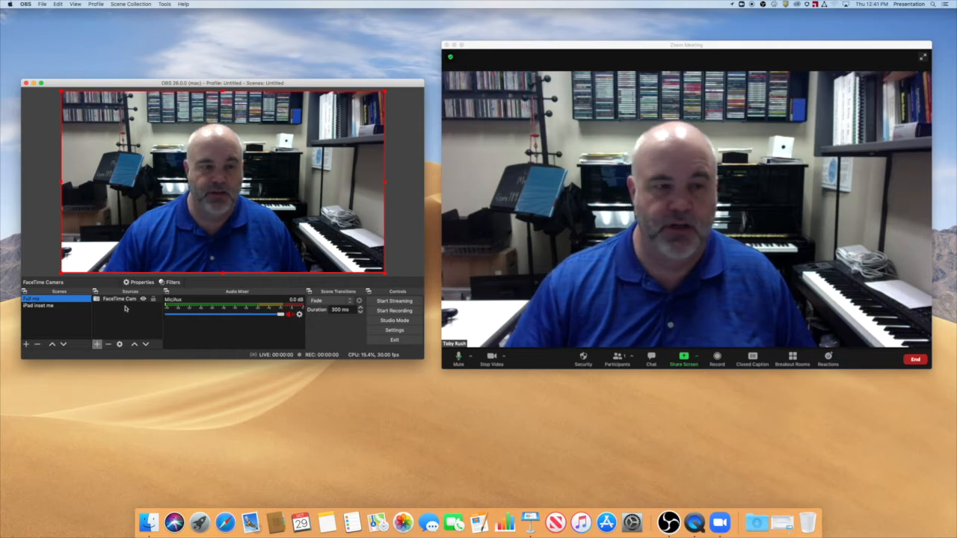
{"action": "left_click", "coordinate": [42, 305]}
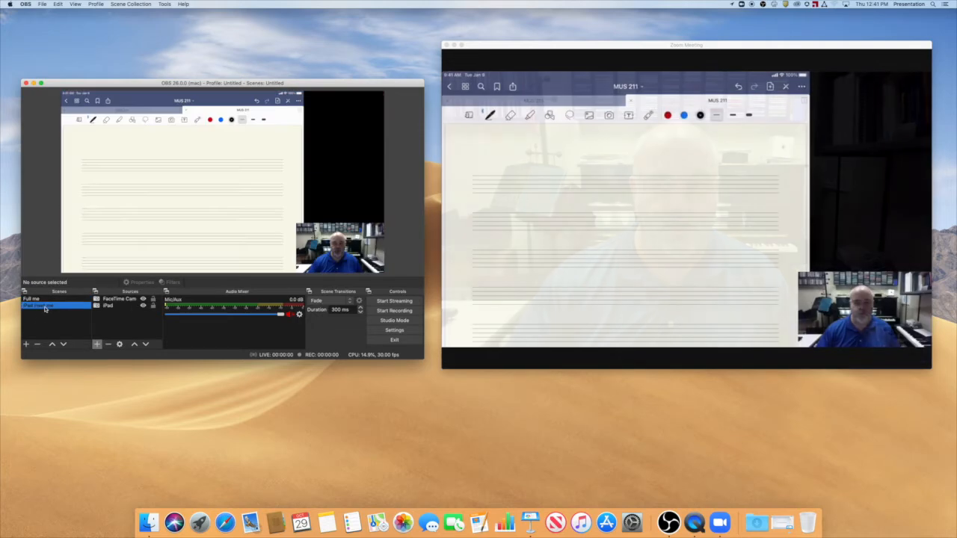
{"action": "left_click", "coordinate": [41, 299]}
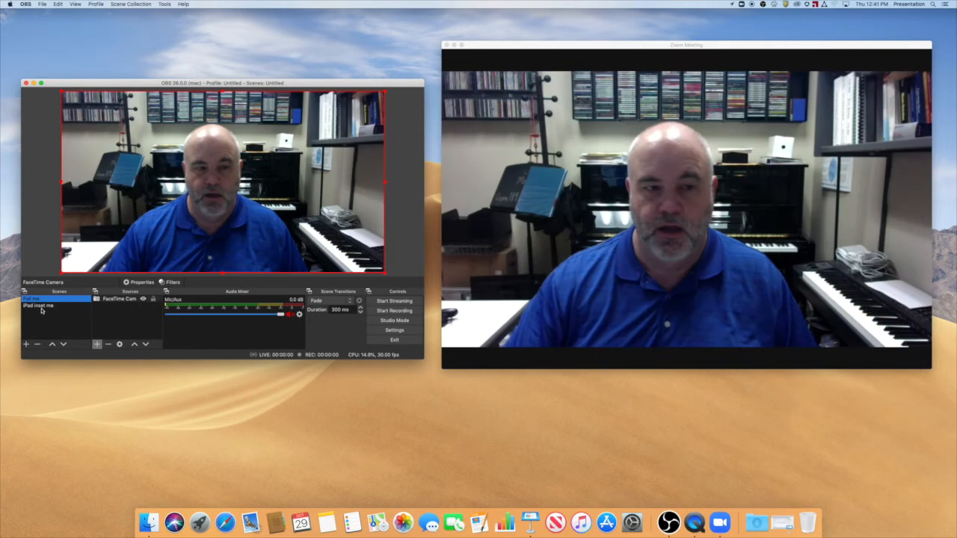
{"action": "left_click", "coordinate": [52, 305]}
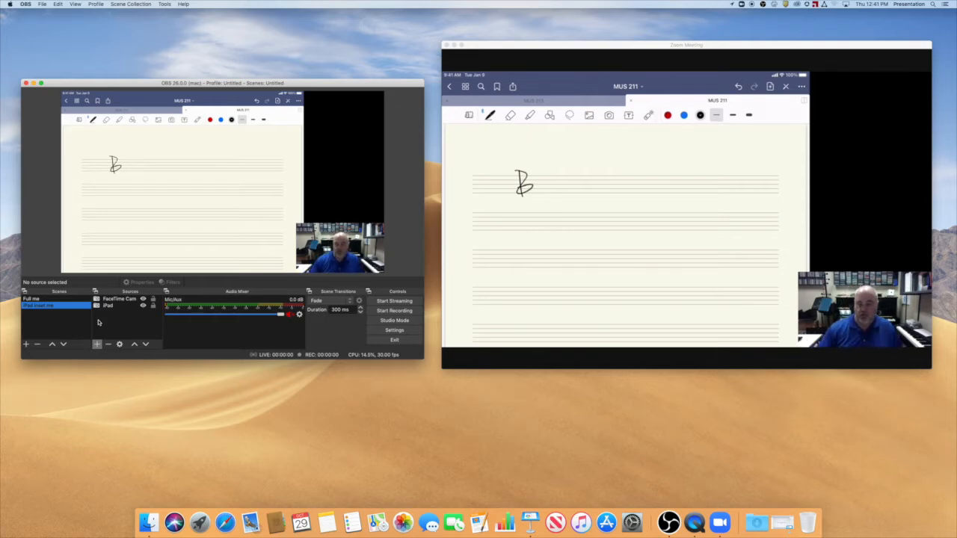
{"action": "mouse_move", "coordinate": [464, 227]}
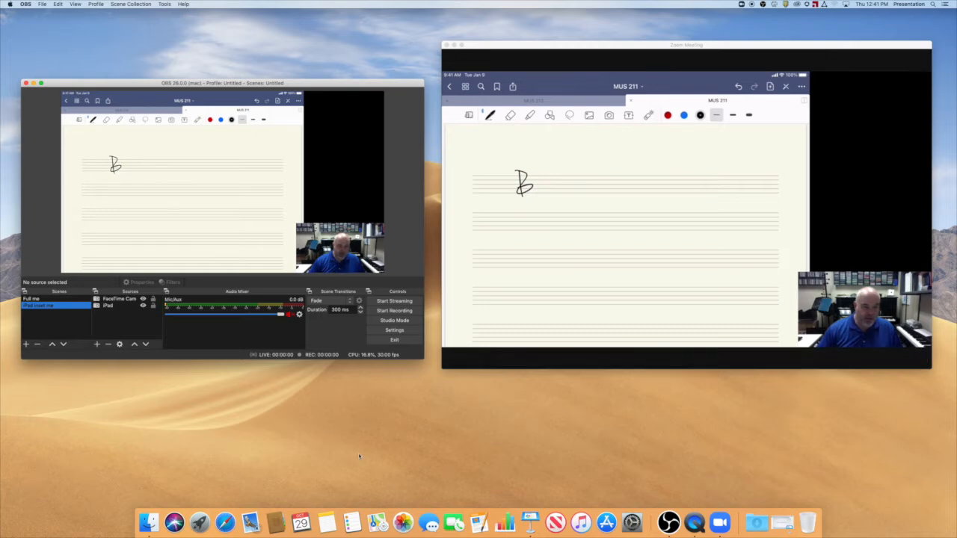
Restore the minimized Keynote presentation, shrink its window into the desktop's upper-left corner, and move the OBS window below it.
{"action": "left_click", "coordinate": [781, 523]}
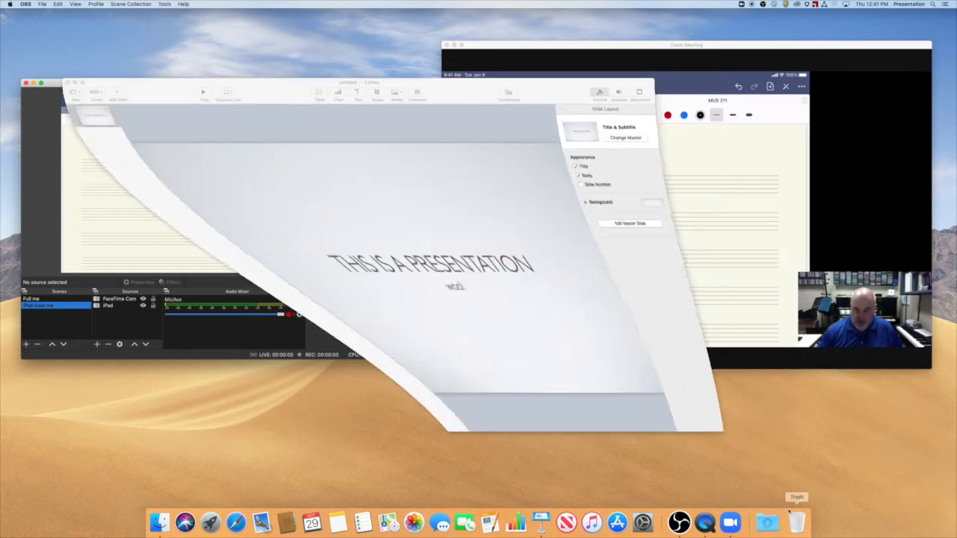
{"action": "left_click_drag", "start_coordinate": [283, 96], "coordinate": [340, 149]}
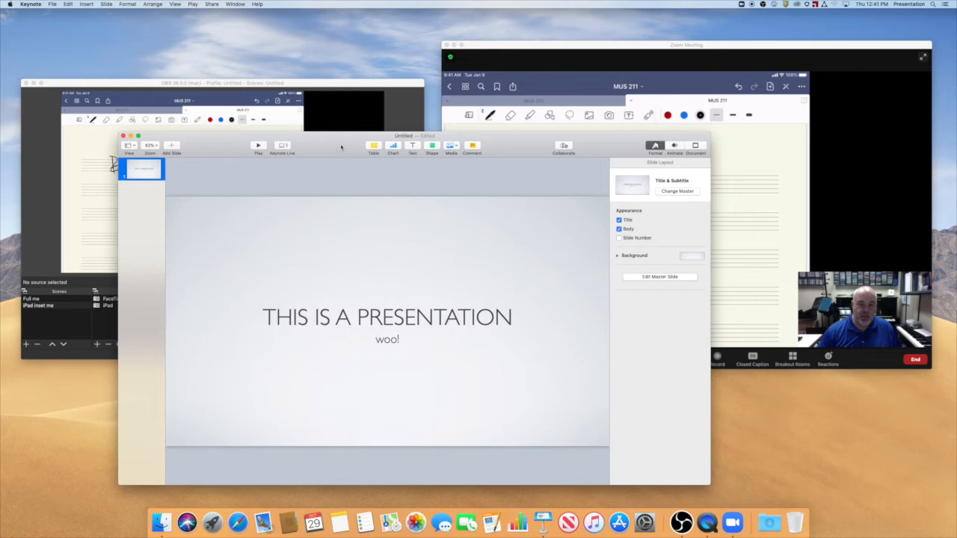
{"action": "left_click_drag", "start_coordinate": [709, 483], "coordinate": [551, 377]}
{"action": "left_click_drag", "start_coordinate": [259, 135], "coordinate": [151, 16]}
{"action": "left_click", "coordinate": [319, 330]}
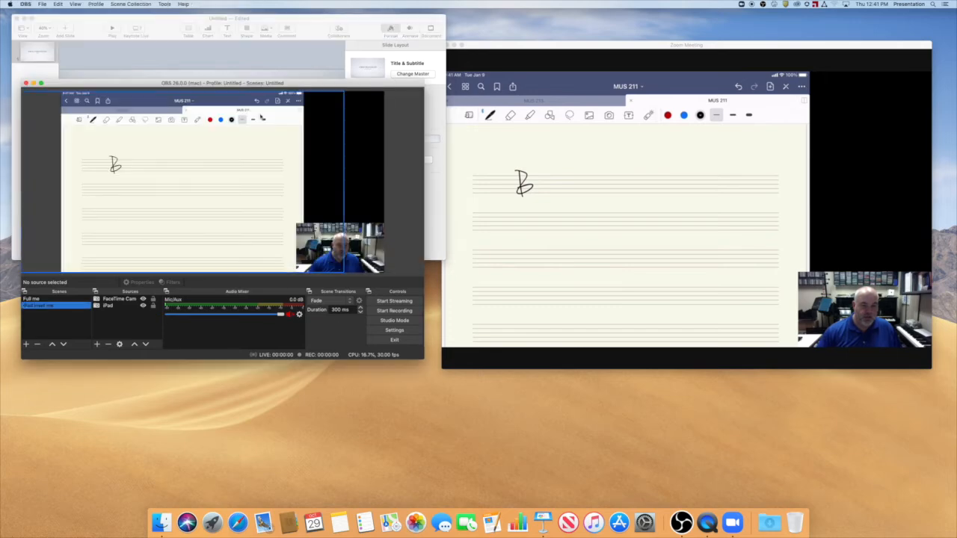
{"action": "left_click_drag", "start_coordinate": [268, 77], "coordinate": [260, 224]}
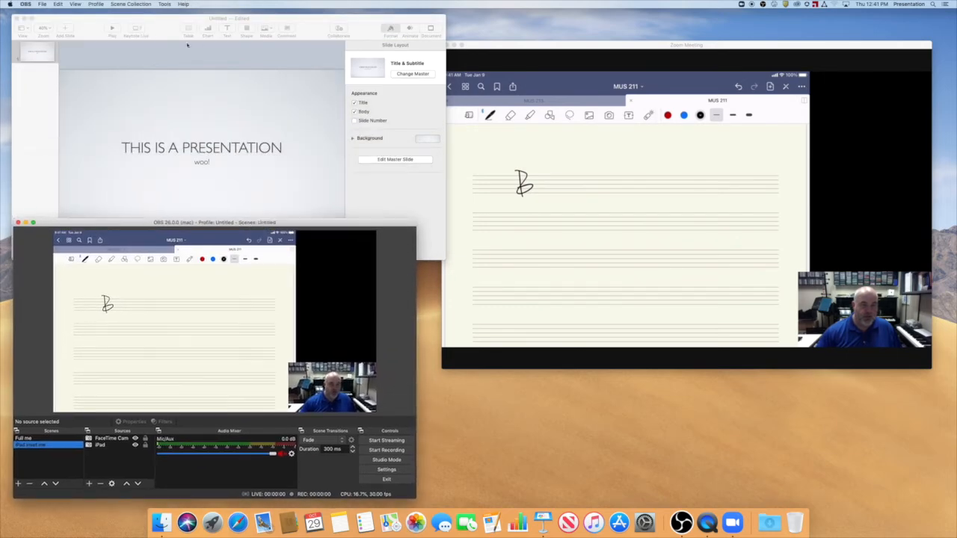
Play the Keynote slideshow in a window and shrink that window to fit above the OBS window.
{"action": "left_click", "coordinate": [150, 32]}
{"action": "left_click", "coordinate": [192, 4]}
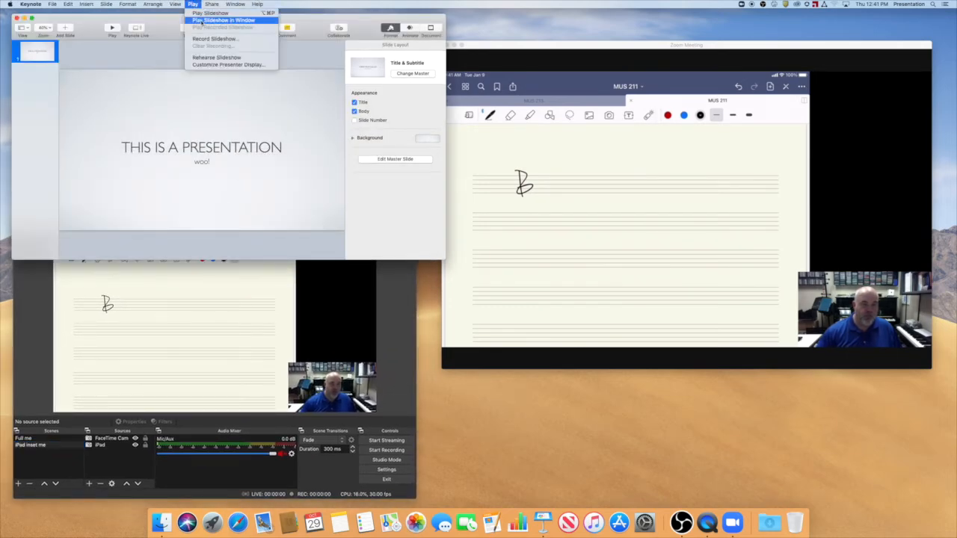
{"action": "left_click", "coordinate": [217, 21]}
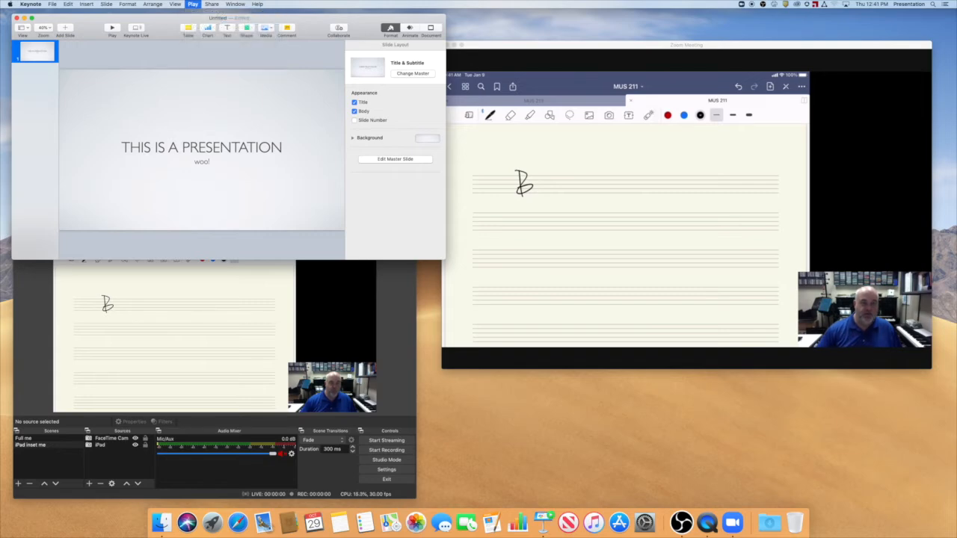
{"action": "left_click_drag", "start_coordinate": [438, 255], "coordinate": [380, 214]}
{"action": "left_click_drag", "start_coordinate": [376, 213], "coordinate": [371, 214]}
Switch to OBS and create a new scene named "Keynote inset me".
{"action": "left_click", "coordinate": [234, 368]}
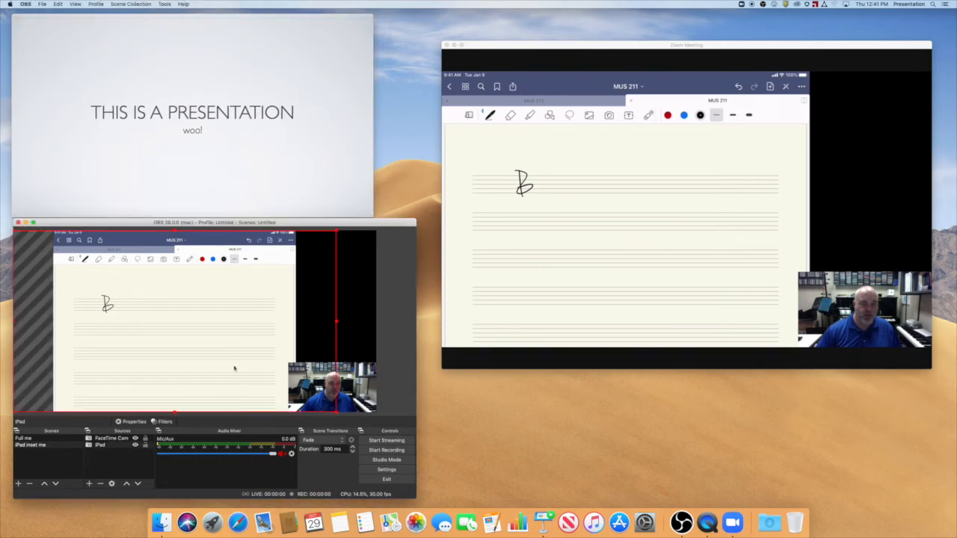
{"action": "left_click", "coordinate": [37, 468]}
{"action": "left_click", "coordinate": [19, 484]}
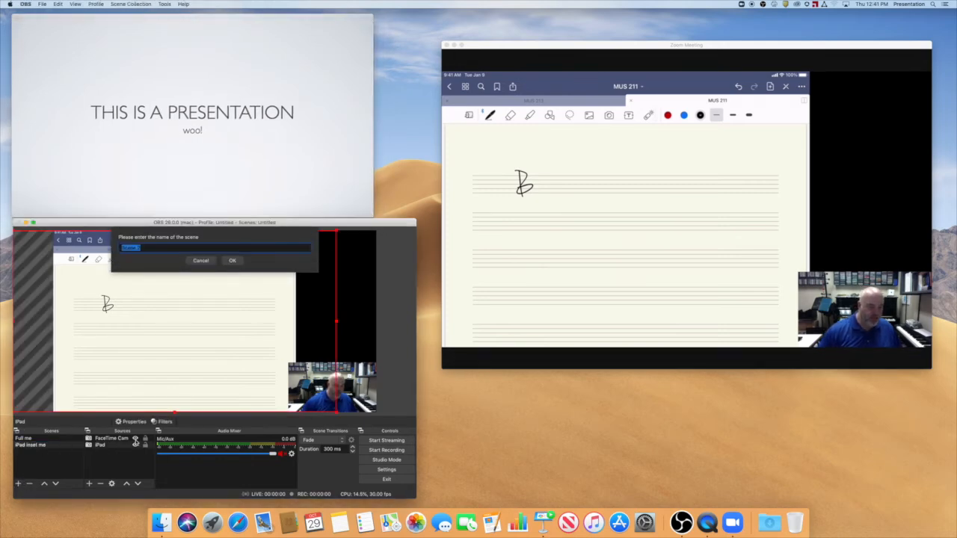
{"action": "type", "text": "Keynote"}
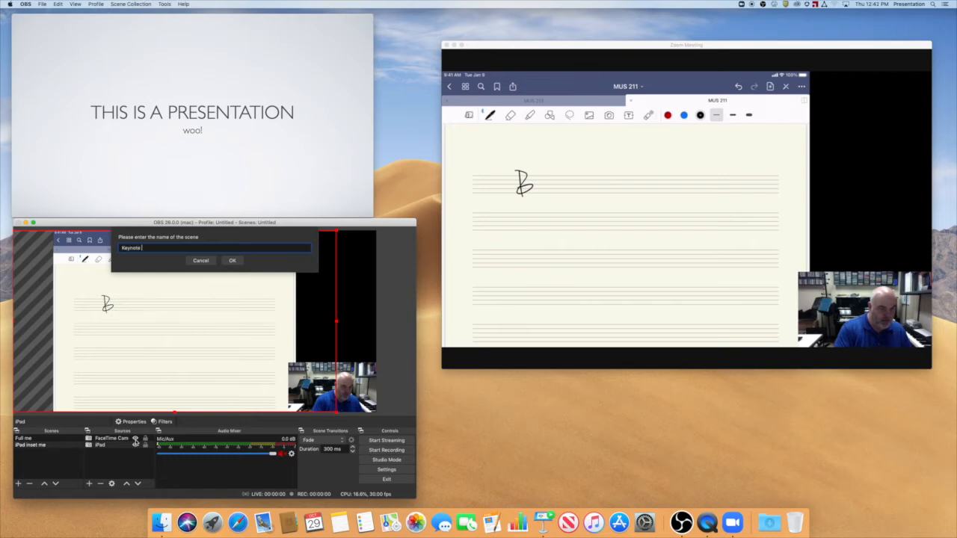
{"action": "type", "text": " inset me"}
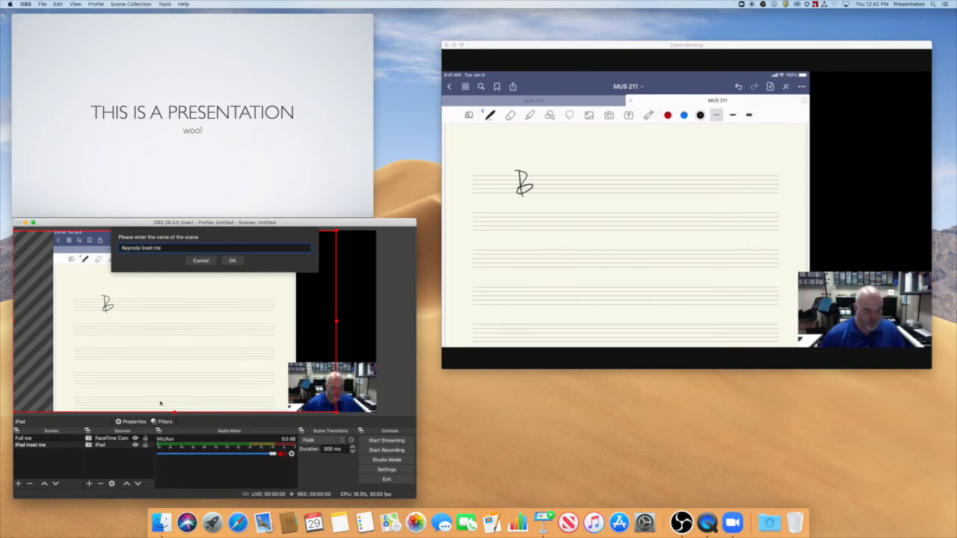
{"action": "left_click", "coordinate": [230, 262]}
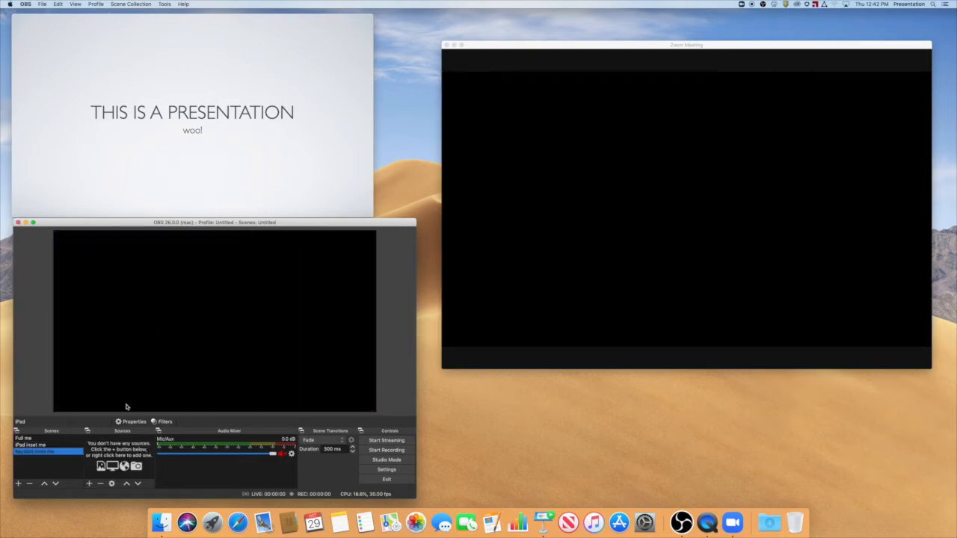
Copy the FaceTime camera inset from the "iPad inset me" scene into "Keynote inset me" and compare the two scenes.
{"action": "left_click", "coordinate": [89, 484]}
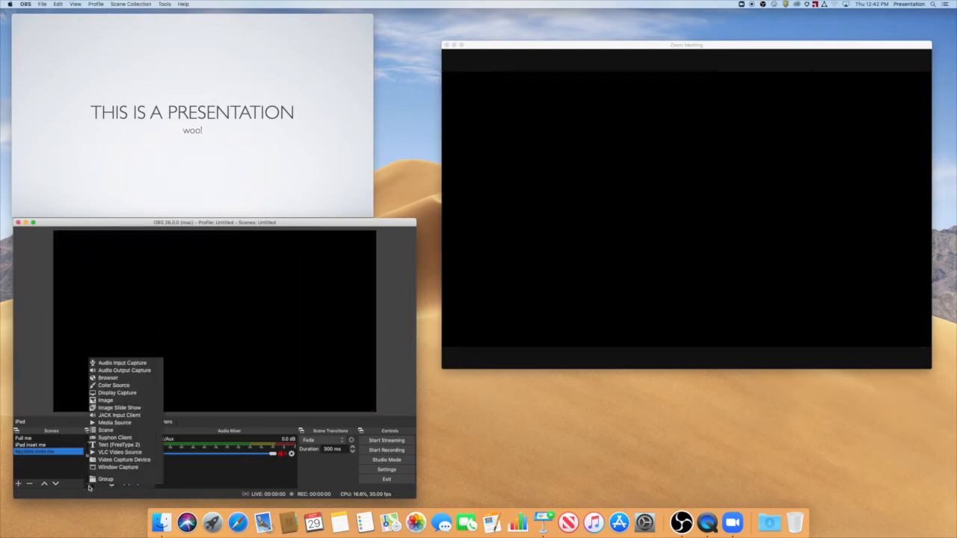
{"action": "left_click", "coordinate": [42, 400]}
{"action": "left_click", "coordinate": [40, 446]}
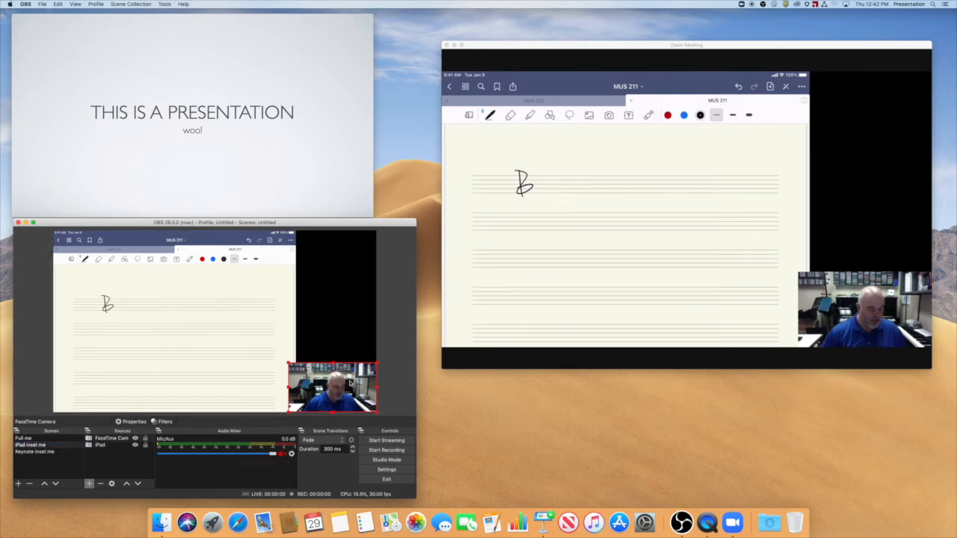
{"action": "left_click", "coordinate": [43, 452]}
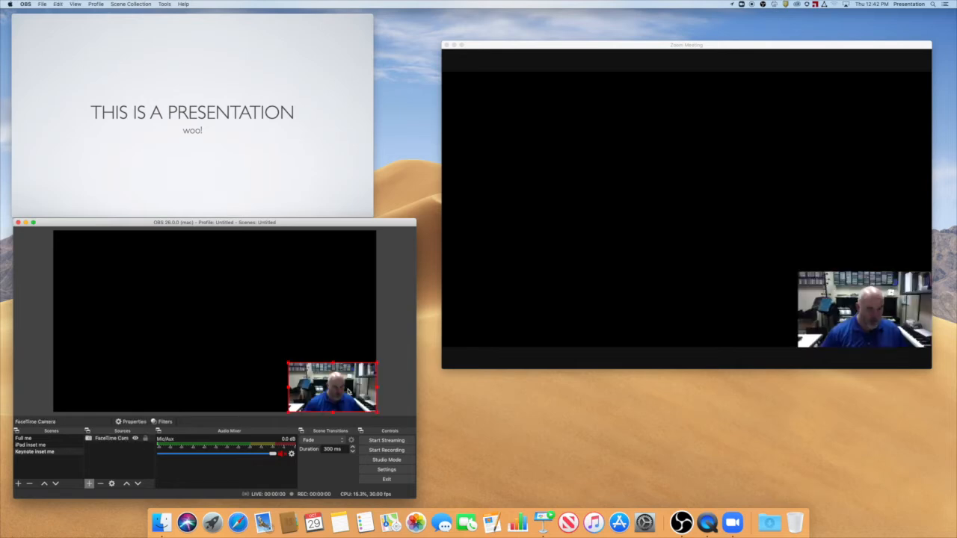
{"action": "left_click", "coordinate": [47, 445]}
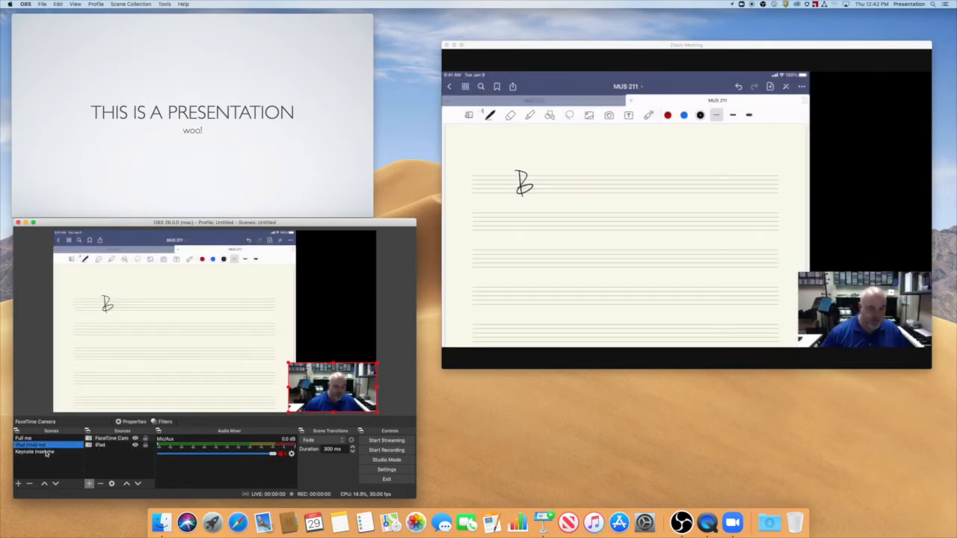
{"action": "left_click", "coordinate": [43, 452]}
Add a window capture source named "Keynote" to the "Keynote inset me" scene, capturing the "[Keynote] Untitled" window.
{"action": "left_click", "coordinate": [88, 483]}
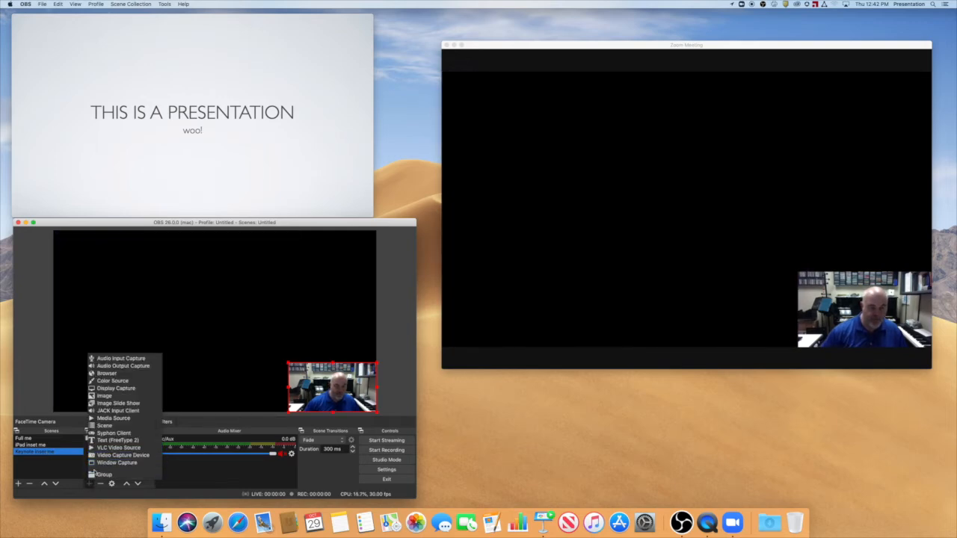
{"action": "left_click", "coordinate": [103, 504]}
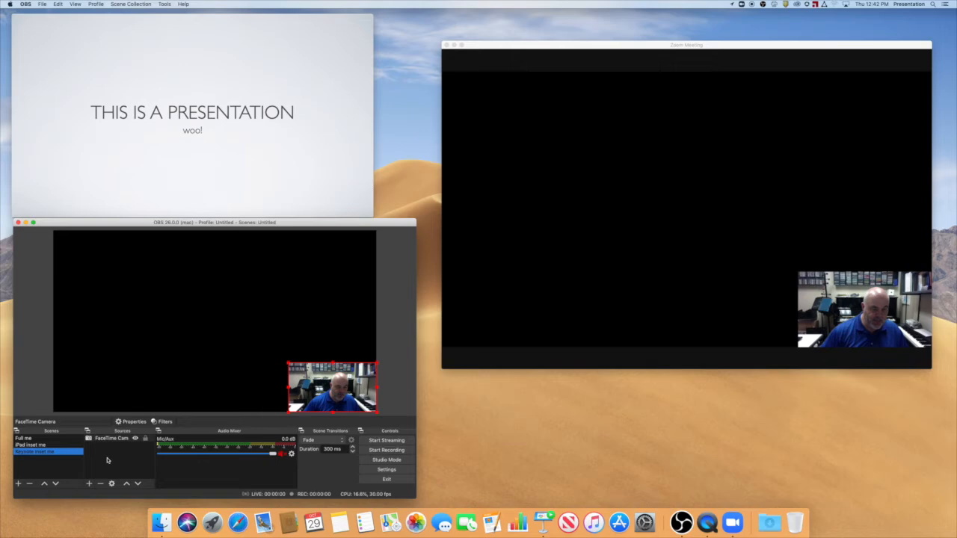
{"action": "left_click", "coordinate": [89, 485]}
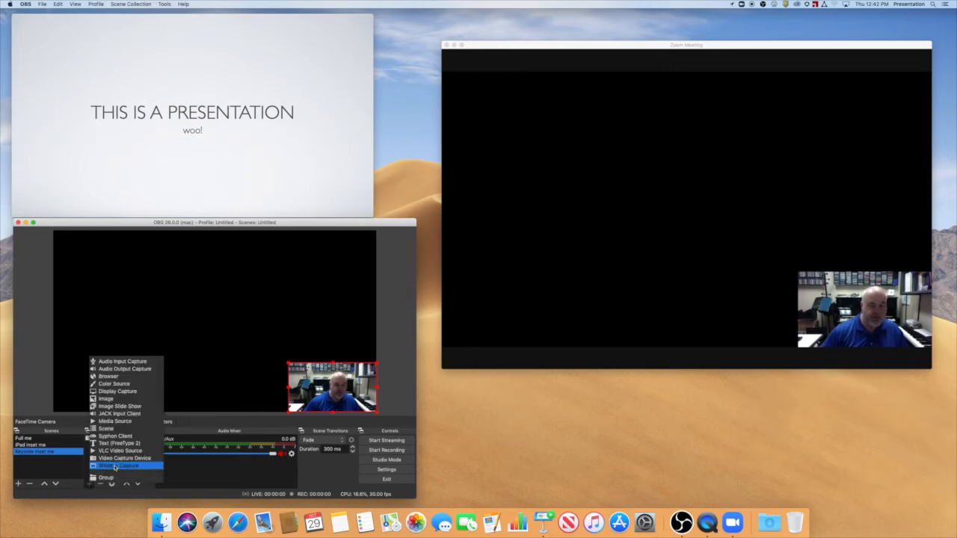
{"action": "left_click", "coordinate": [113, 461]}
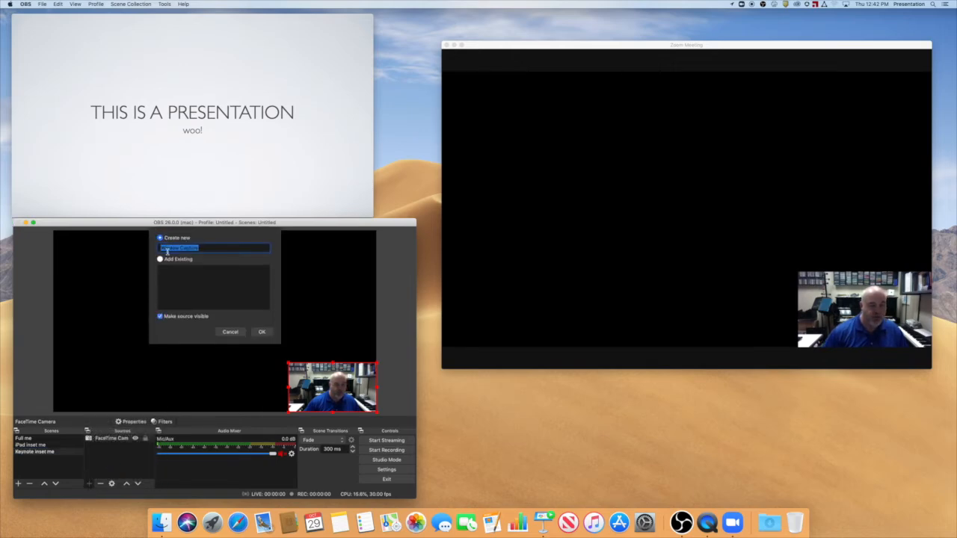
{"action": "type", "text": "Keynote"}
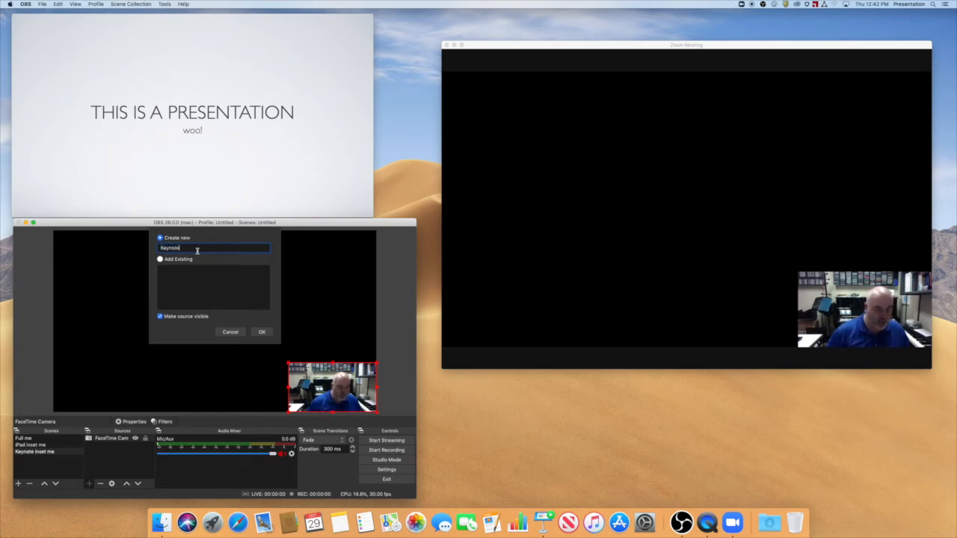
{"action": "left_click", "coordinate": [261, 332]}
{"action": "left_click", "coordinate": [311, 393]}
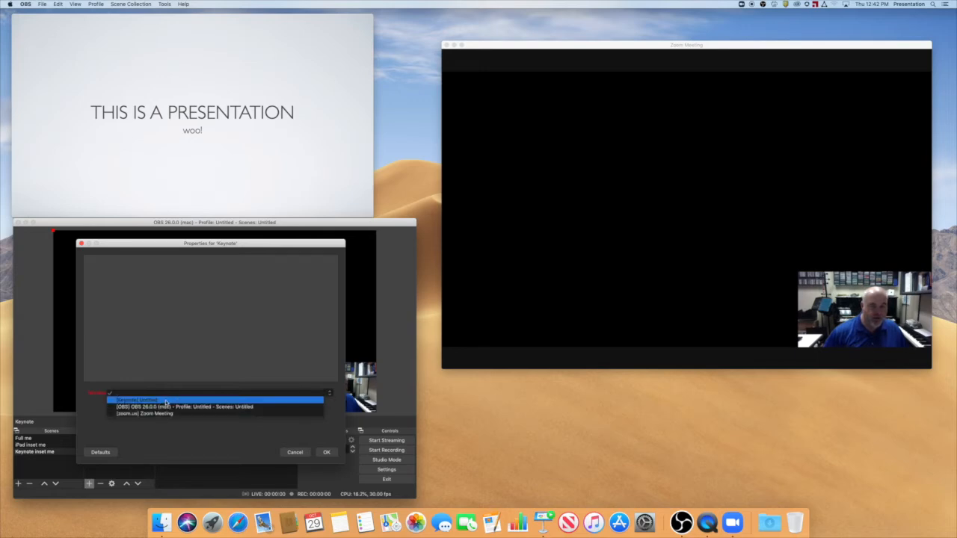
{"action": "left_click", "coordinate": [166, 402]}
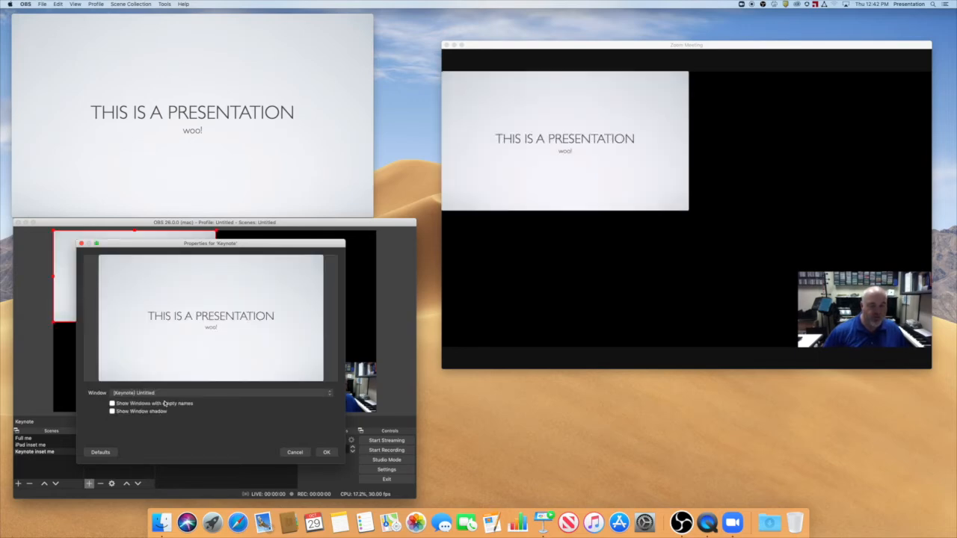
{"action": "left_click", "coordinate": [324, 452]}
Enlarge the Keynote slide until it meets the camera inset, and compare the layout with the "iPad inset me" scene.
{"action": "left_click_drag", "start_coordinate": [215, 322], "coordinate": [288, 355]}
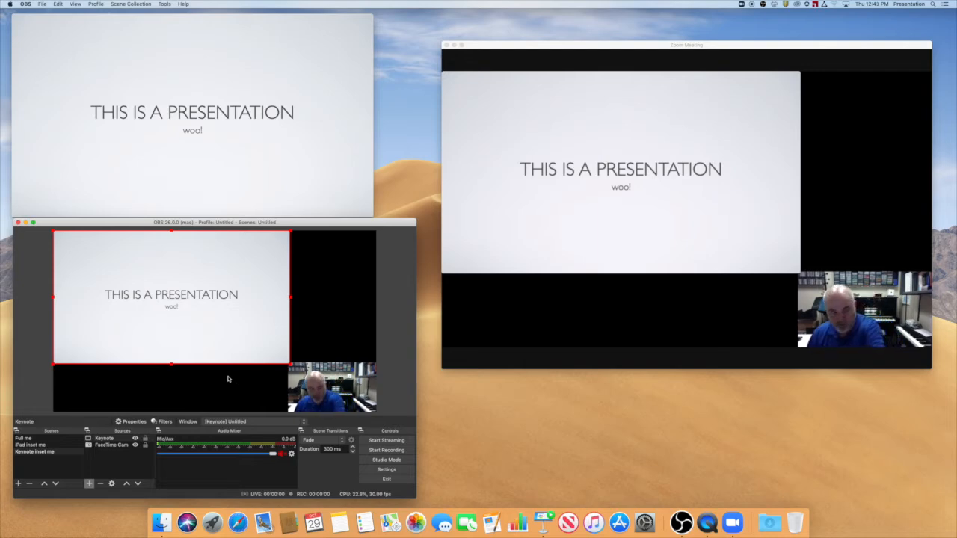
{"action": "left_click", "coordinate": [36, 446]}
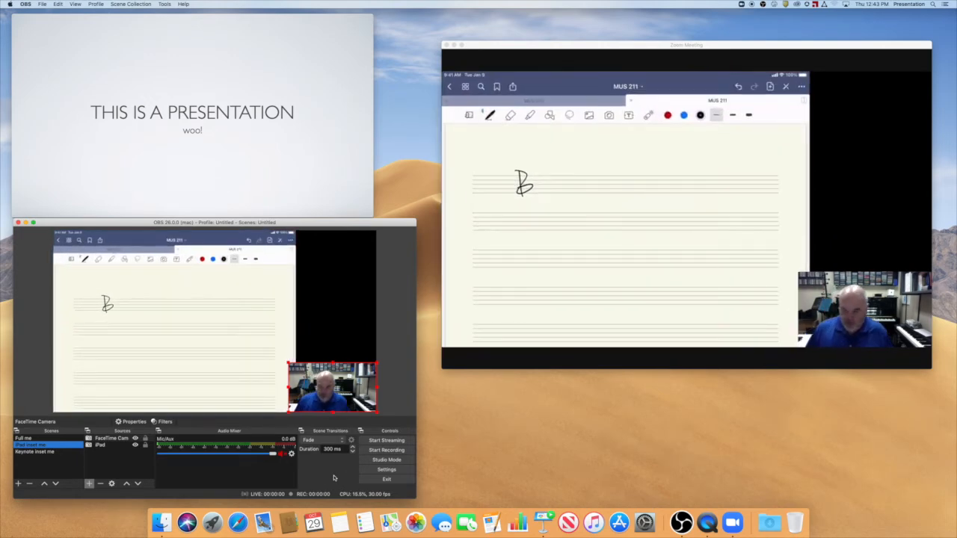
{"action": "left_click", "coordinate": [38, 453]}
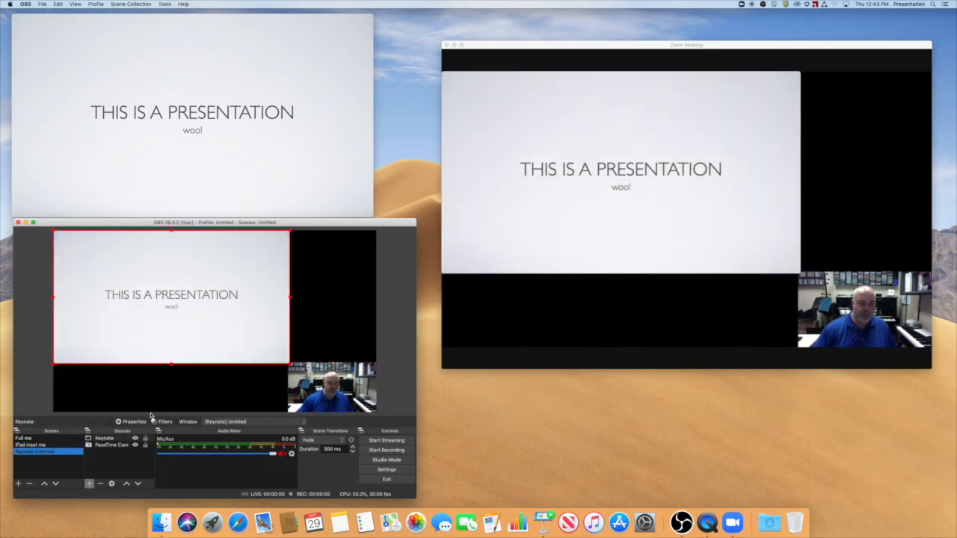
Create a new scene named "Full Keynote".
{"action": "left_click", "coordinate": [19, 484]}
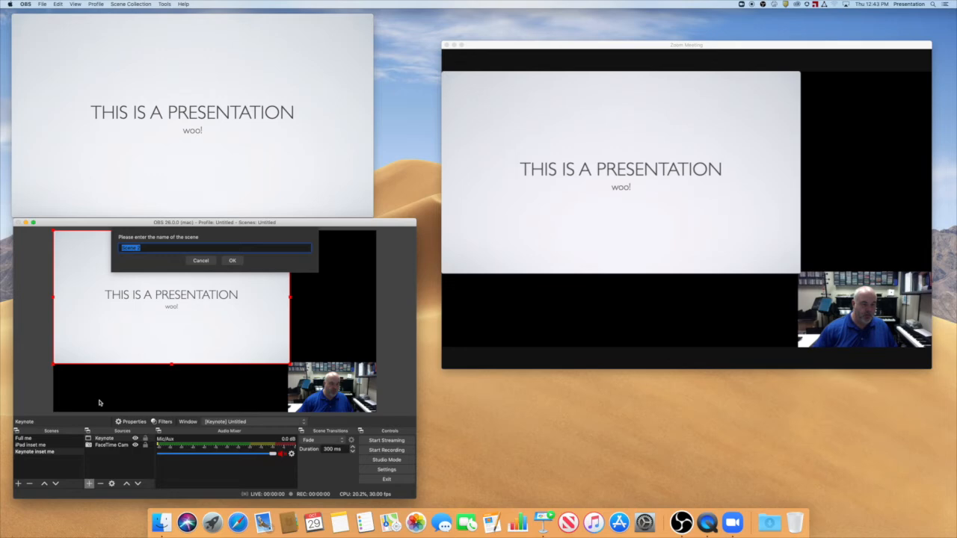
{"action": "type", "text": "Full Key"}
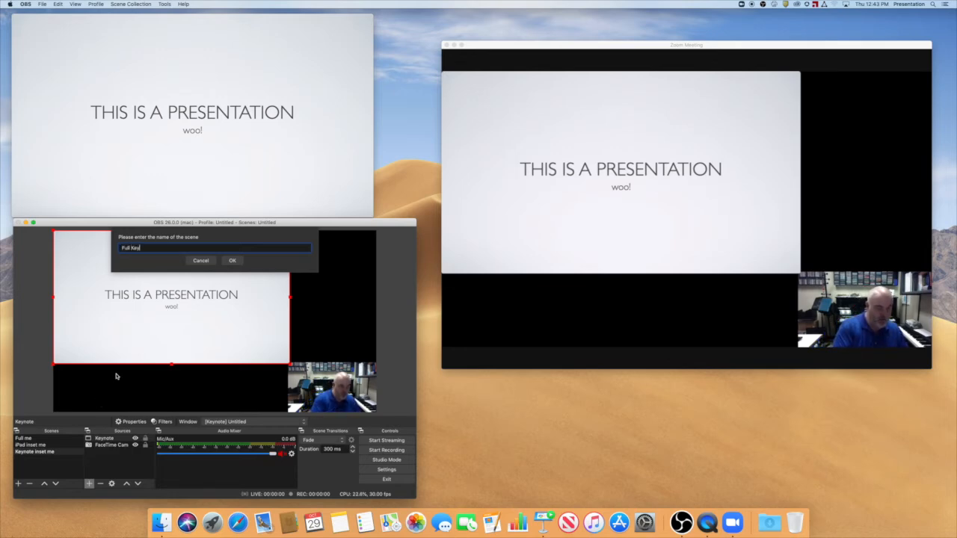
{"action": "type", "text": "note"}
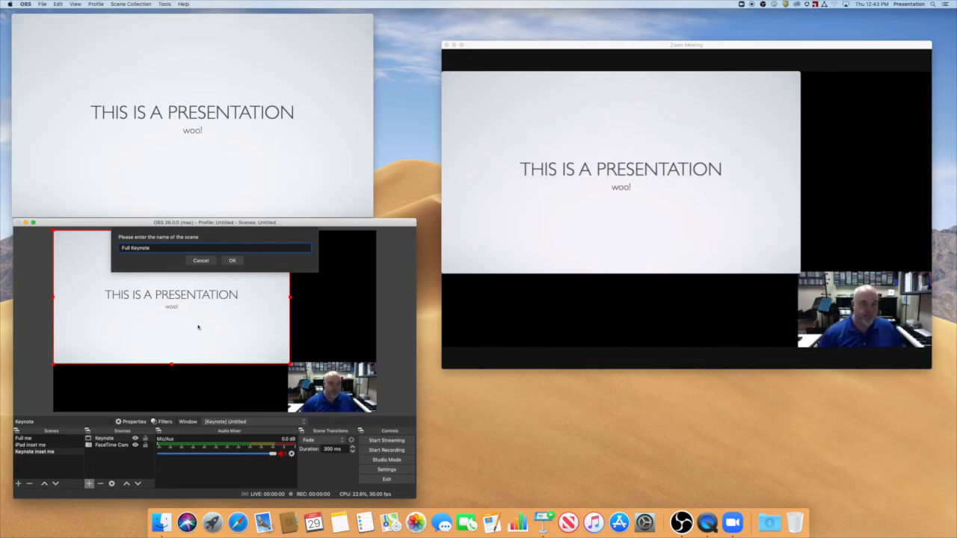
{"action": "left_click", "coordinate": [233, 261]}
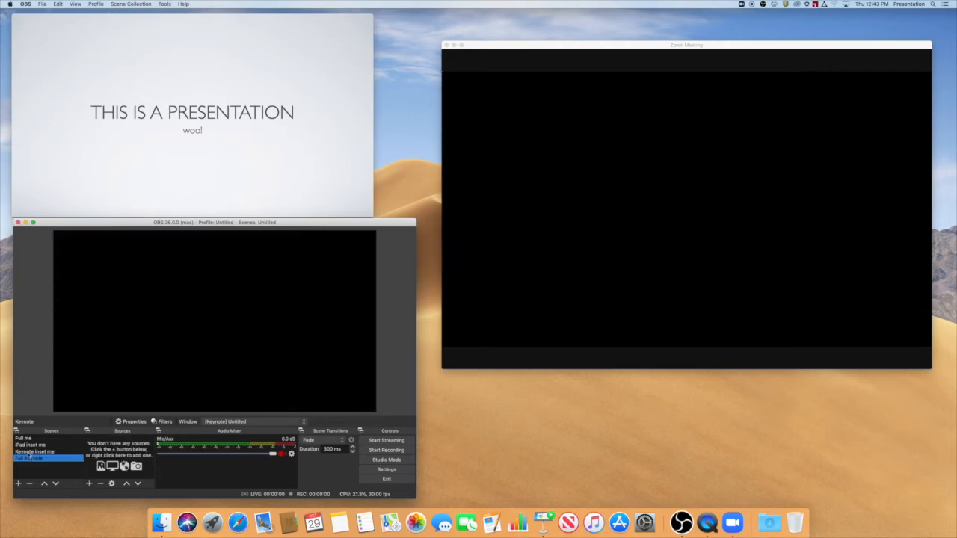
Copy the Keynote source from "Keynote inset me" into the "Full Keynote" scene and enlarge it to fill the canvas.
{"action": "left_click", "coordinate": [27, 452]}
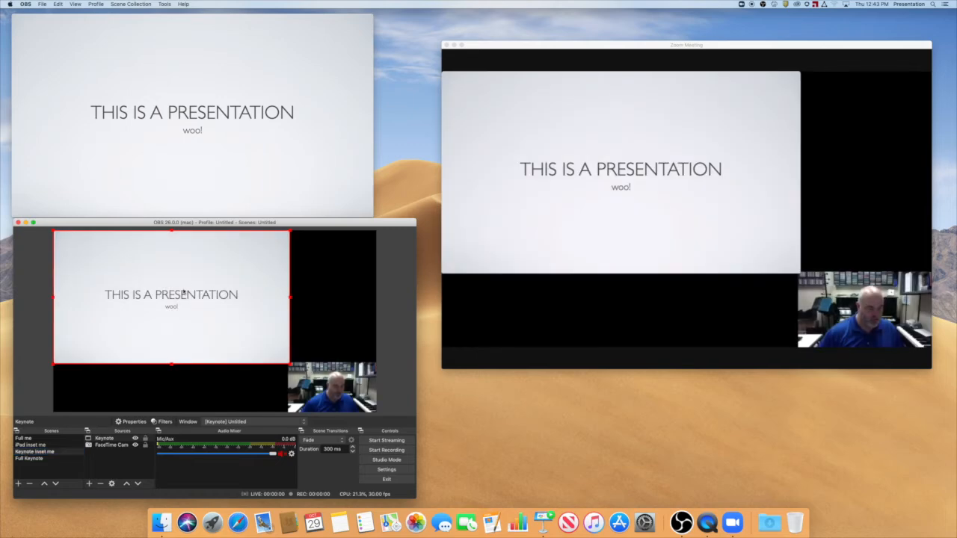
{"action": "left_click", "coordinate": [48, 458]}
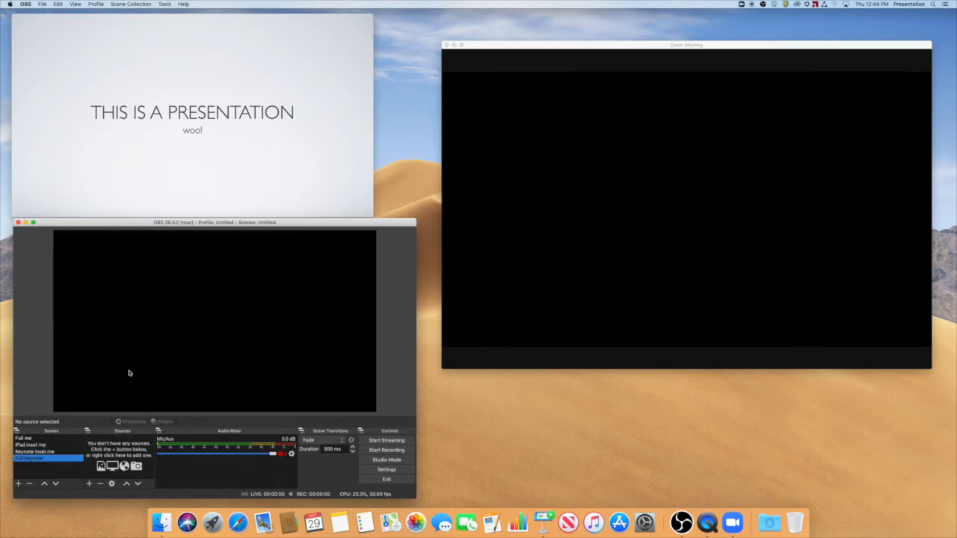
{"action": "left_click", "coordinate": [165, 317]}
{"action": "key", "text": "super+v"}
{"action": "left_click_drag", "start_coordinate": [289, 364], "coordinate": [376, 411]}
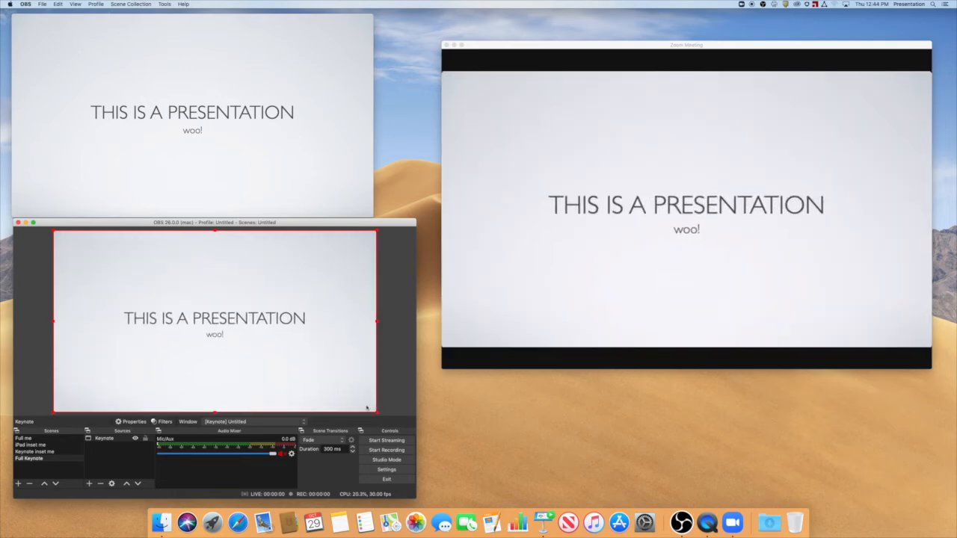
Switch through the "Full me", "iPad inset me" and "Keynote inset me" scenes to check the Zoom output.
{"action": "left_click", "coordinate": [29, 439]}
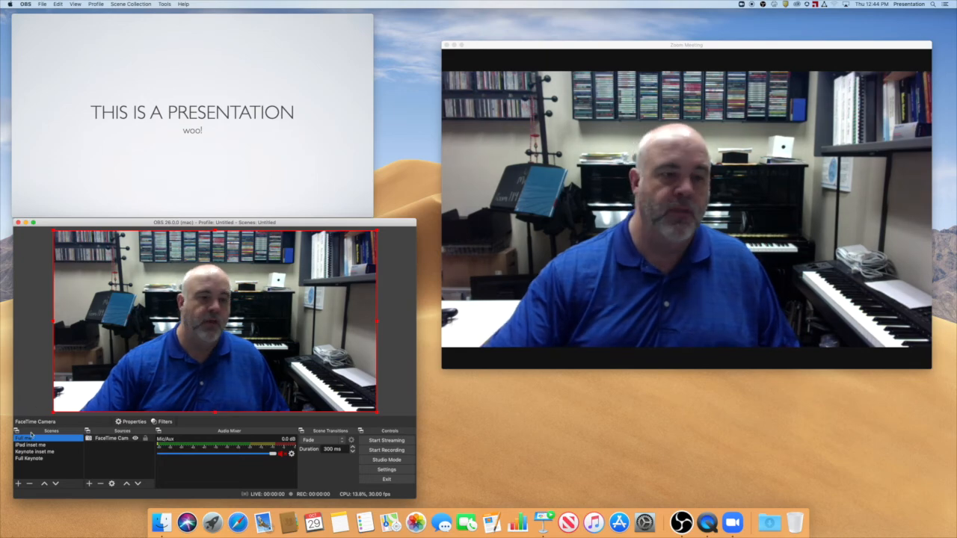
{"action": "left_click", "coordinate": [31, 445]}
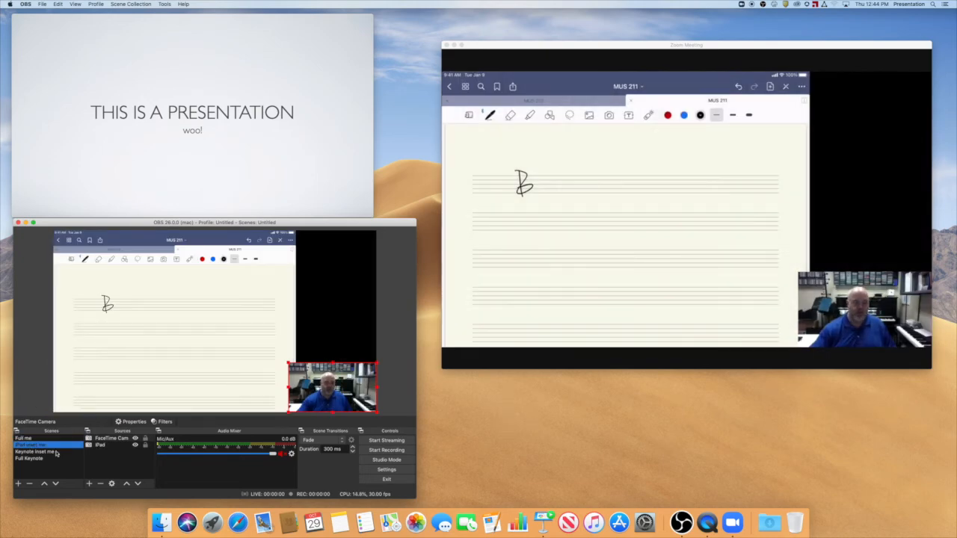
{"action": "left_click", "coordinate": [38, 452]}
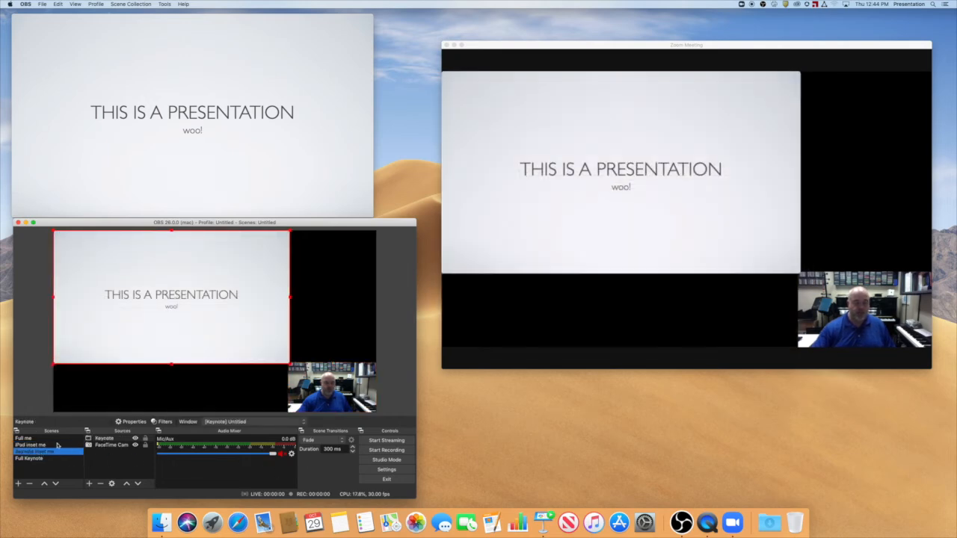
Review the available scene transitions, keep Fade, and check it by switching to "iPad inset me" and back to "Keynote inset me".
{"action": "left_click", "coordinate": [343, 441]}
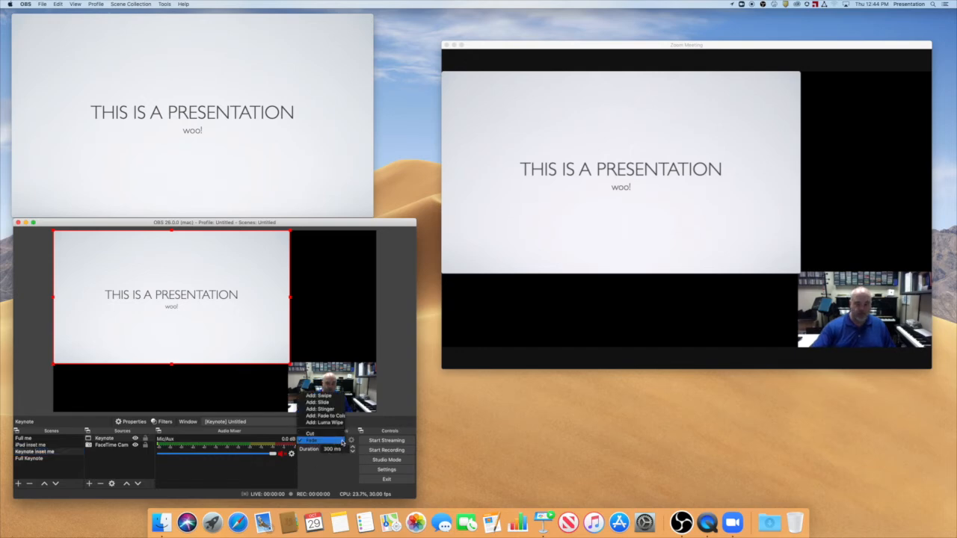
{"action": "left_click", "coordinate": [335, 470]}
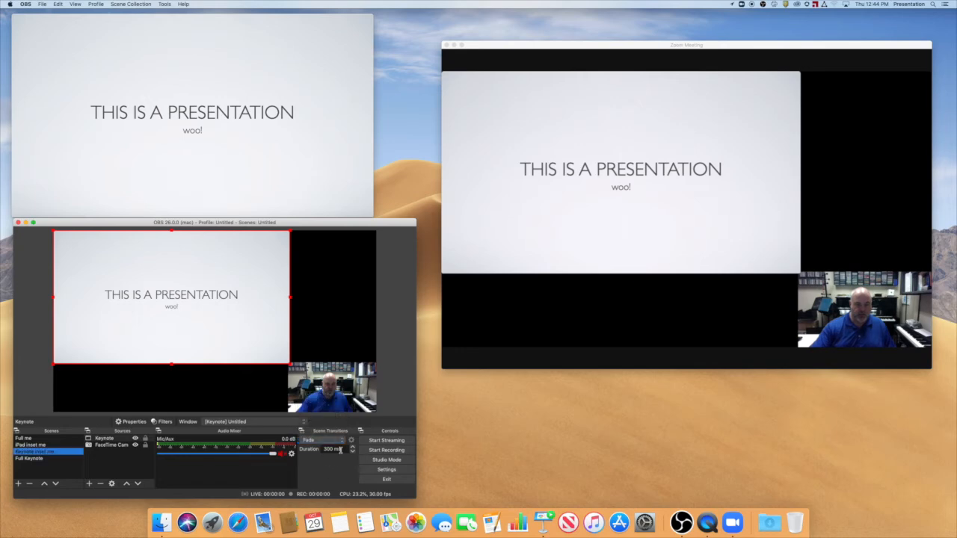
{"action": "left_click", "coordinate": [40, 446]}
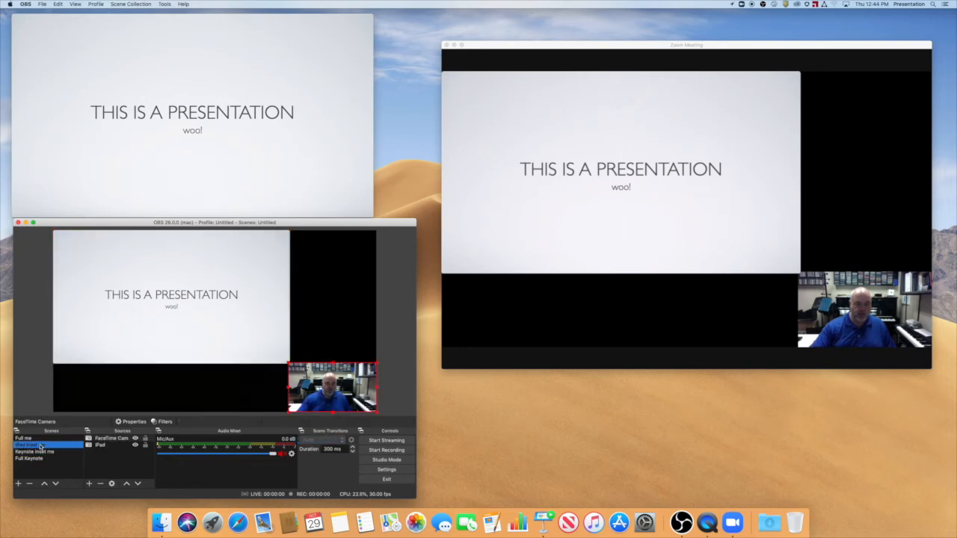
{"action": "left_click", "coordinate": [42, 452]}
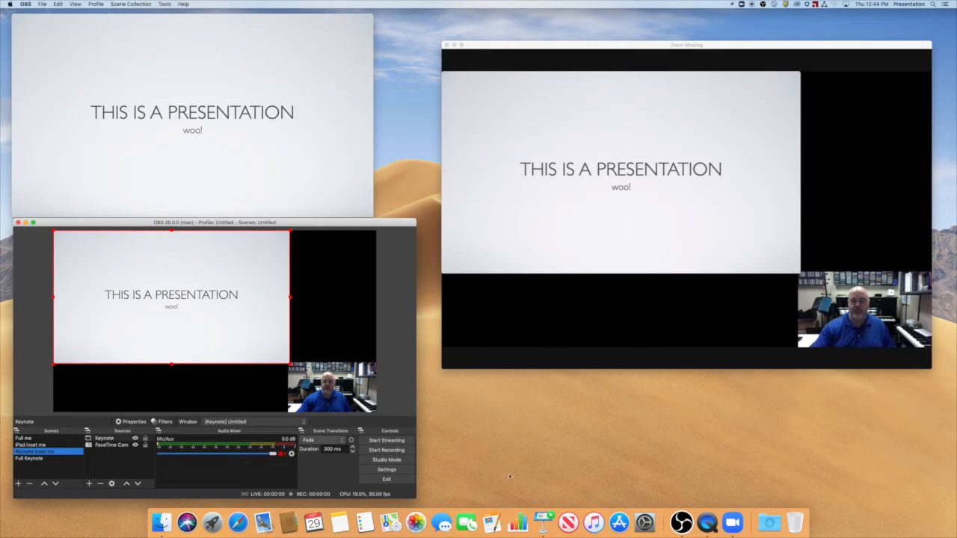
Switch to the "Full Keynote" scene and back to "Keynote inset me" to compare the Zoom output.
{"action": "mouse_move", "coordinate": [548, 259]}
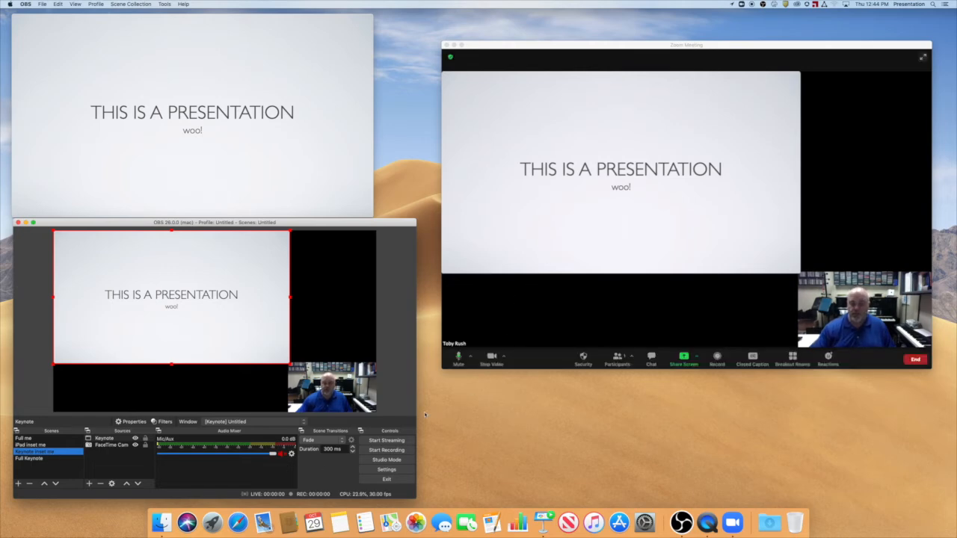
{"action": "left_click", "coordinate": [29, 458]}
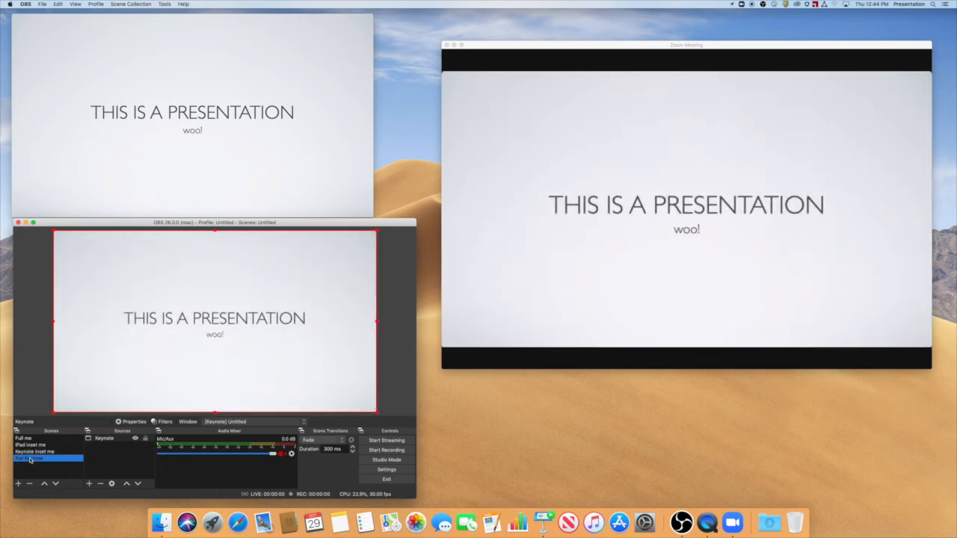
{"action": "left_click", "coordinate": [33, 451]}
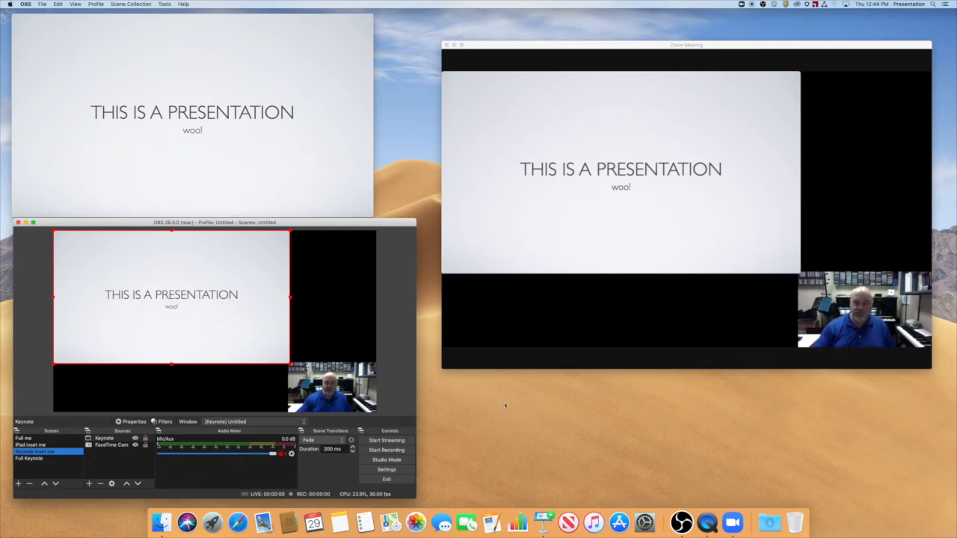
{"action": "mouse_move", "coordinate": [642, 363]}
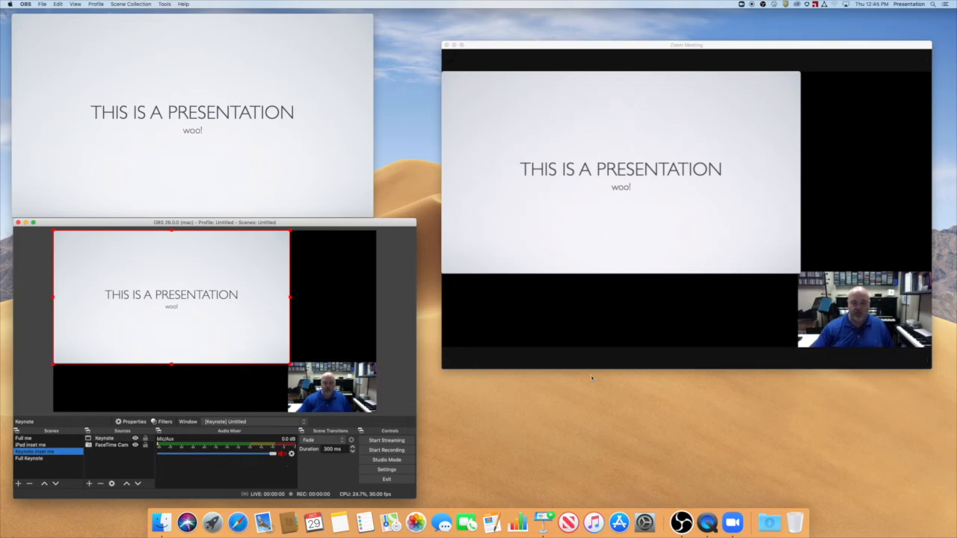
Share only the computer's audio in the Zoom meeting using the advanced "Music or Computer Sound Only" option.
{"action": "mouse_move", "coordinate": [582, 356]}
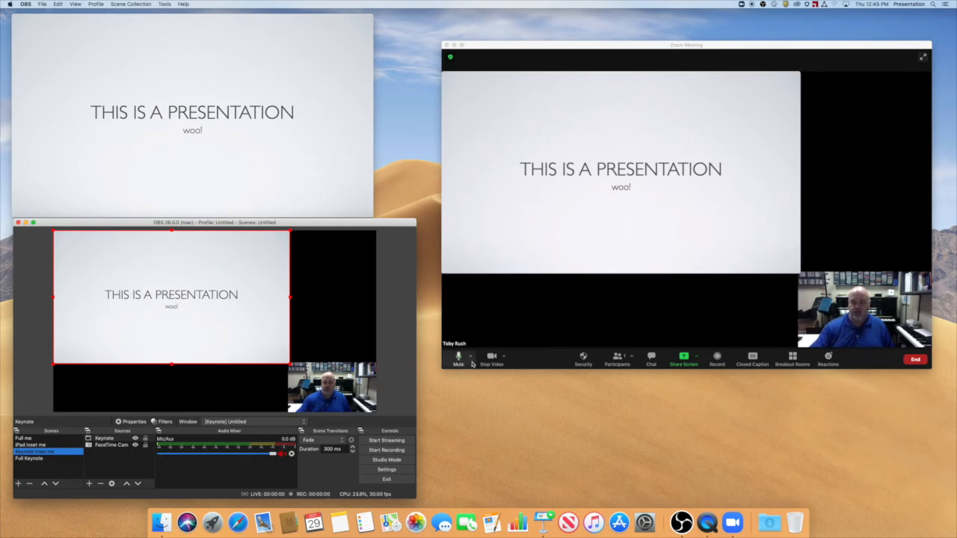
{"action": "left_click", "coordinate": [684, 359]}
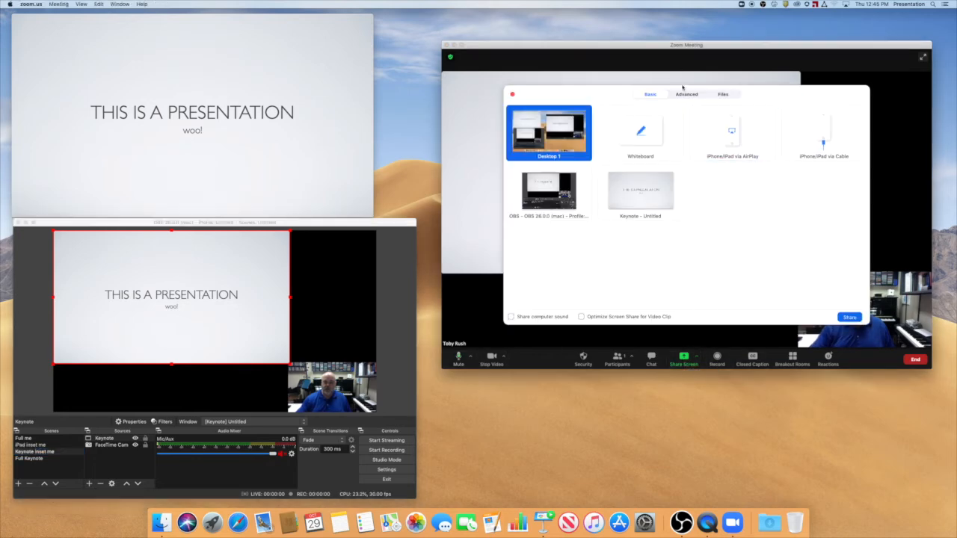
{"action": "left_click", "coordinate": [688, 95]}
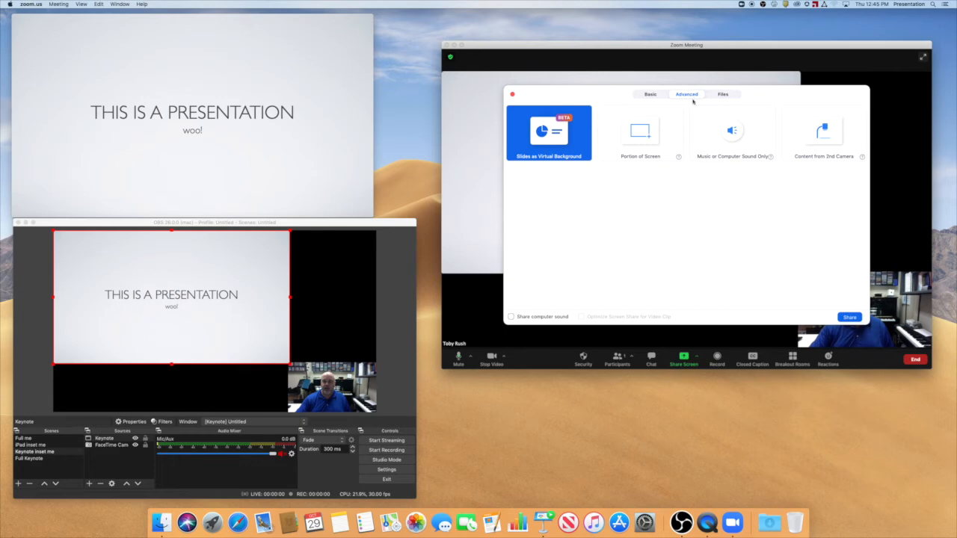
{"action": "left_click", "coordinate": [740, 144]}
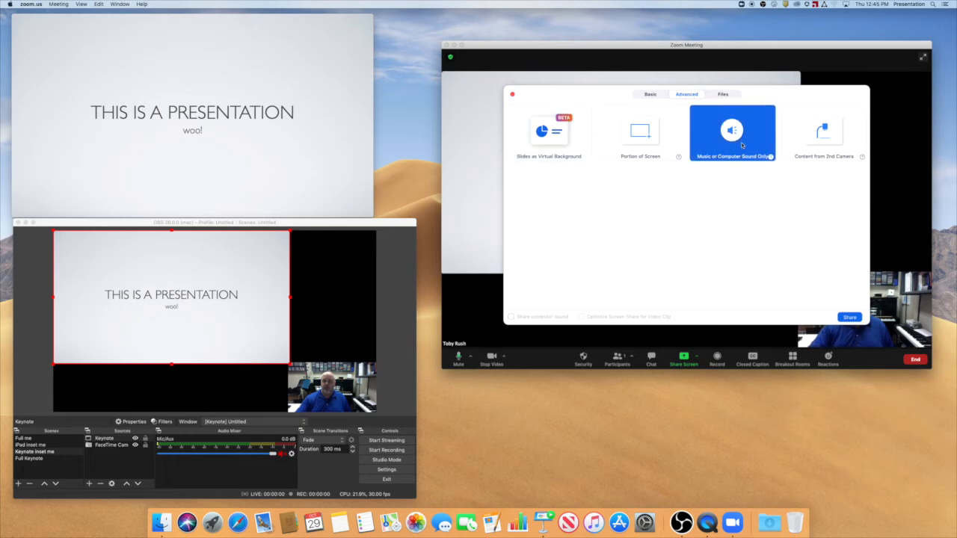
{"action": "left_click", "coordinate": [850, 317]}
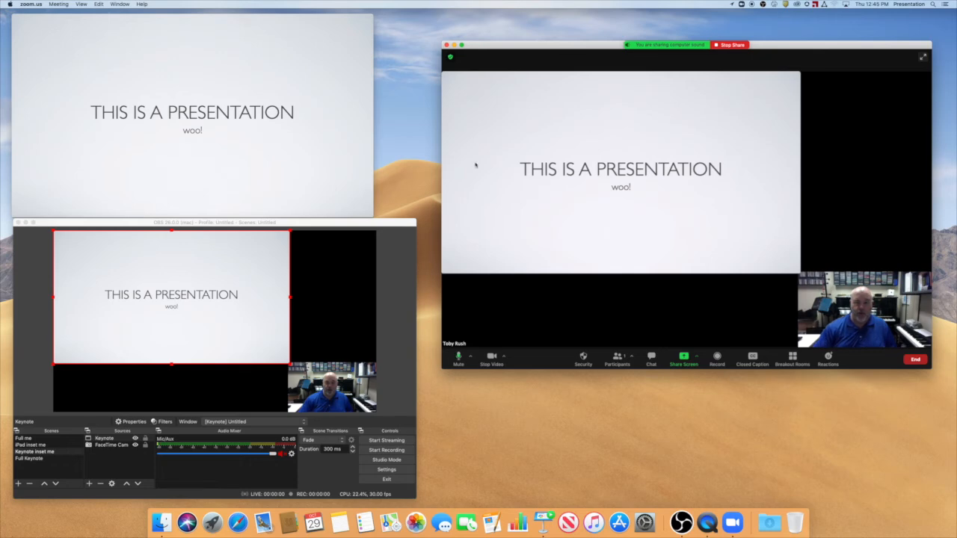
Switch OBS to the "iPad inset me" scene and launch the vmpk application.
{"action": "left_click", "coordinate": [312, 354]}
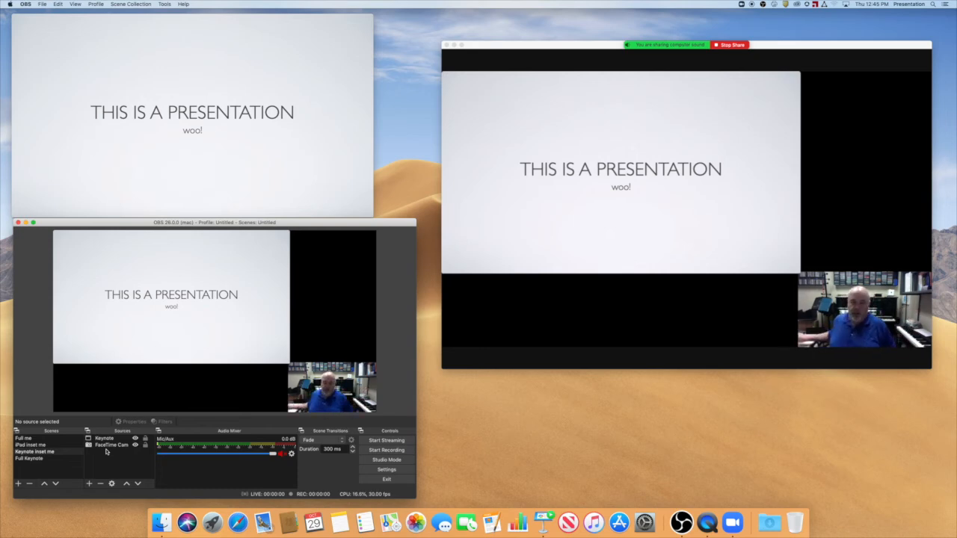
{"action": "left_click", "coordinate": [59, 445]}
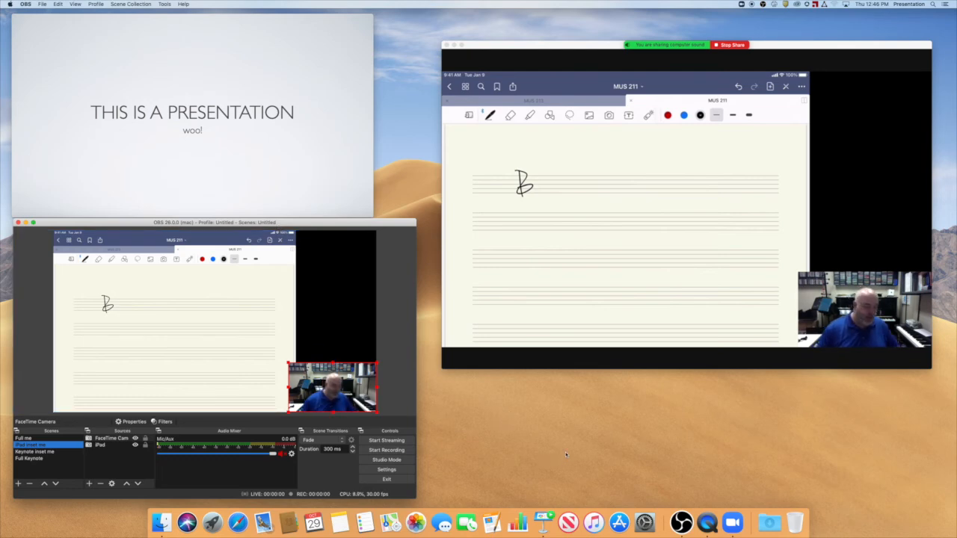
{"action": "key", "text": "super+space"}
{"action": "type", "text": "vmpk"}
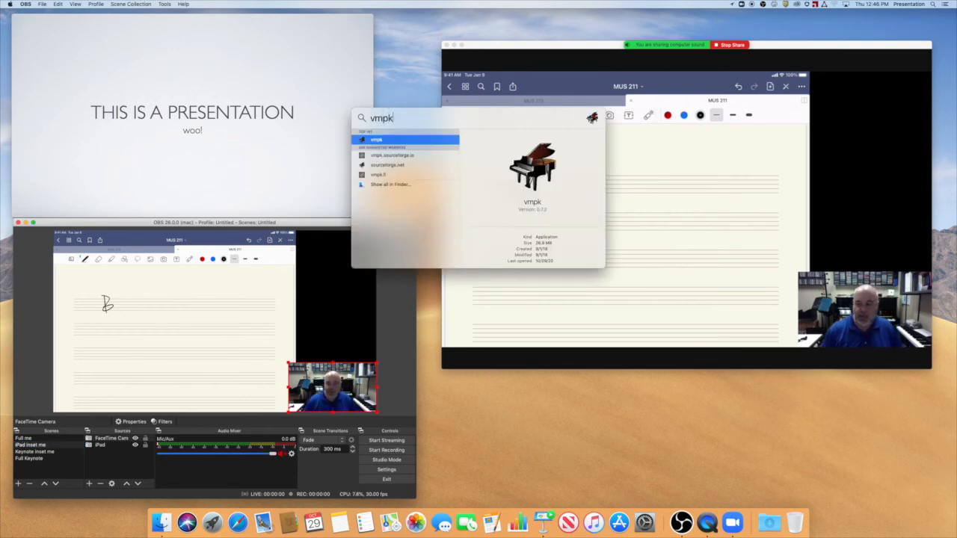
{"action": "key", "text": "Return"}
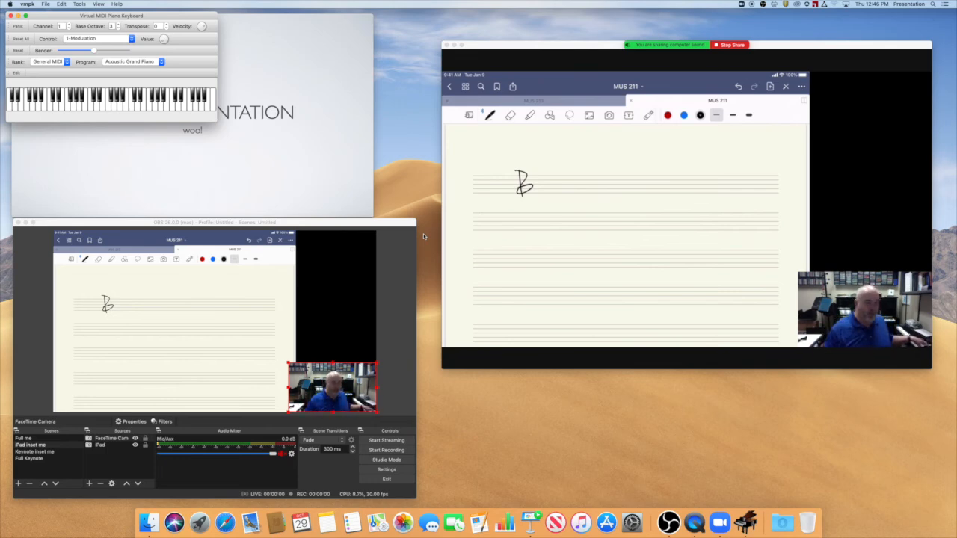
Hide the Notes, Controllers, Pitch Bender, Programs and Extra Controls bars of the piano keyboard and reposition its window over the Keynote slide.
{"action": "left_click_drag", "start_coordinate": [115, 17], "coordinate": [138, 23]}
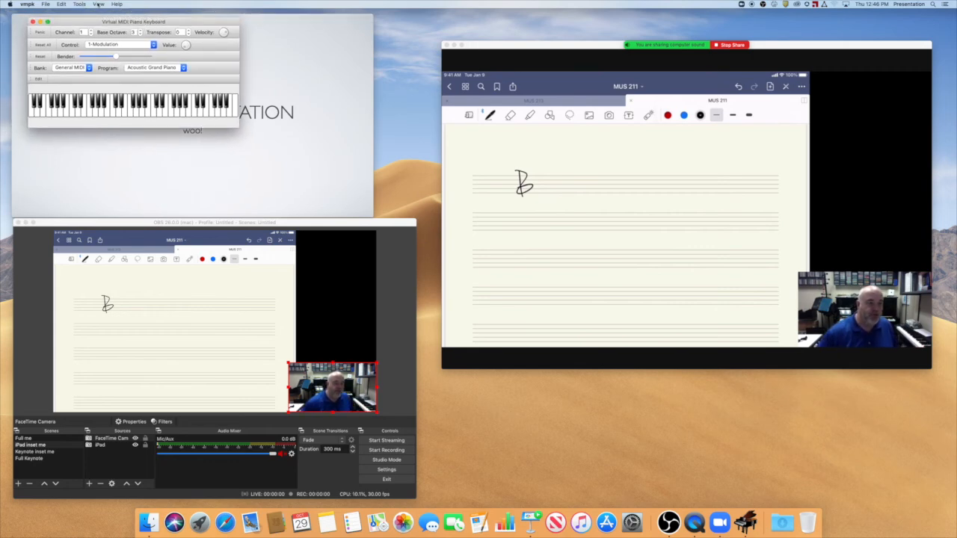
{"action": "left_click", "coordinate": [100, 4]}
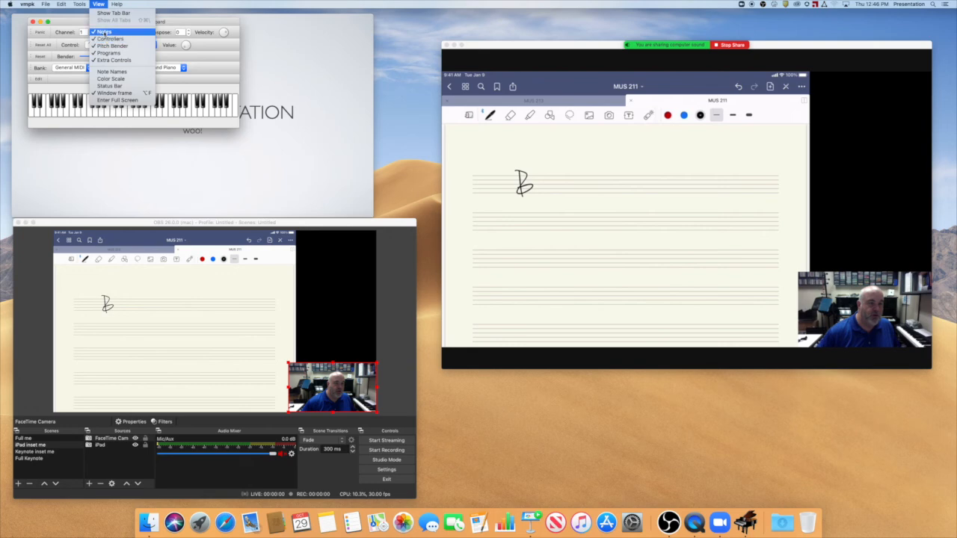
{"action": "left_click", "coordinate": [100, 4]}
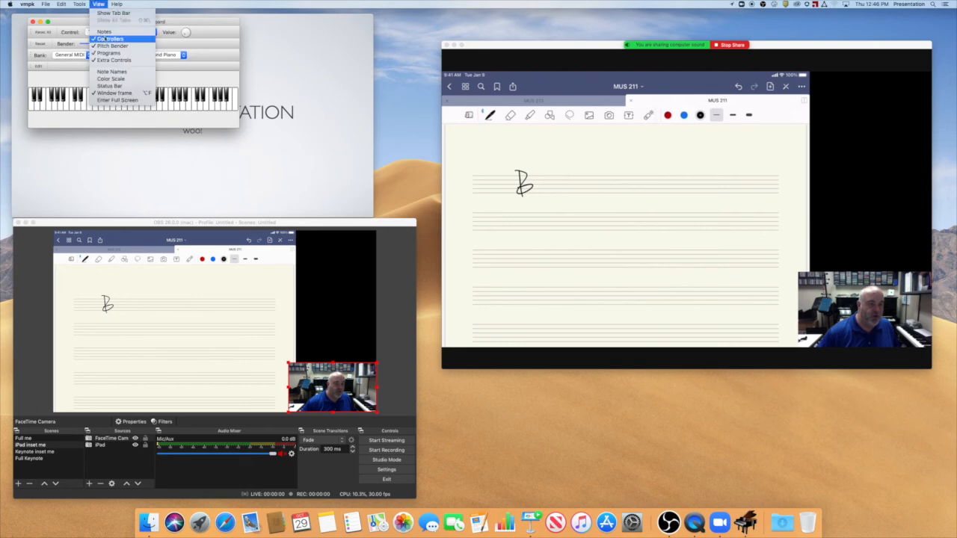
{"action": "left_click", "coordinate": [102, 39]}
{"action": "left_click", "coordinate": [100, 3]}
{"action": "left_click", "coordinate": [105, 46]}
{"action": "left_click", "coordinate": [100, 3]}
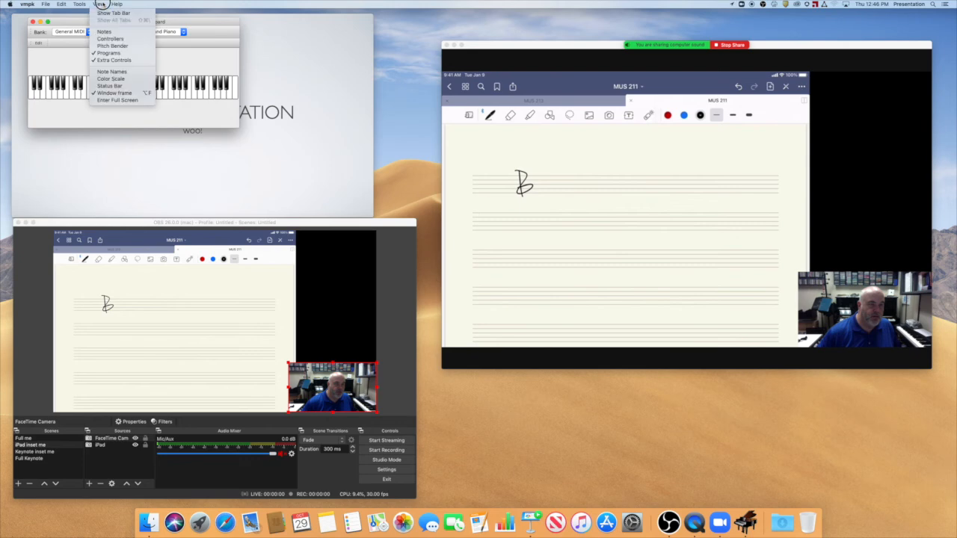
{"action": "left_click", "coordinate": [105, 53]}
{"action": "left_click", "coordinate": [99, 4]}
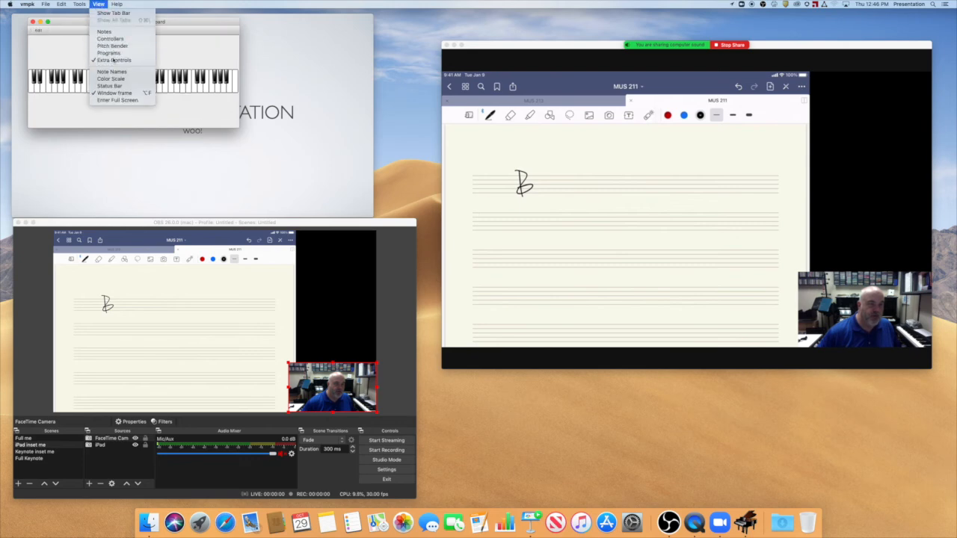
{"action": "left_click", "coordinate": [105, 32]}
{"action": "left_click_drag", "start_coordinate": [92, 22], "coordinate": [131, 15]}
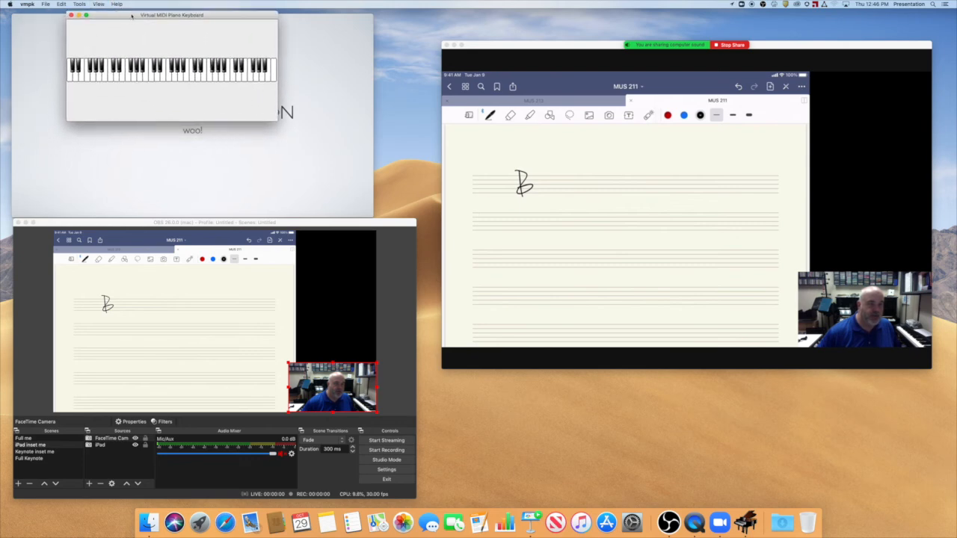
Play a few notes on the virtual piano keyboard to test its sound.
{"action": "left_click", "coordinate": [152, 75]}
{"action": "left_click", "coordinate": [170, 75]}
{"action": "left_click", "coordinate": [136, 73]}
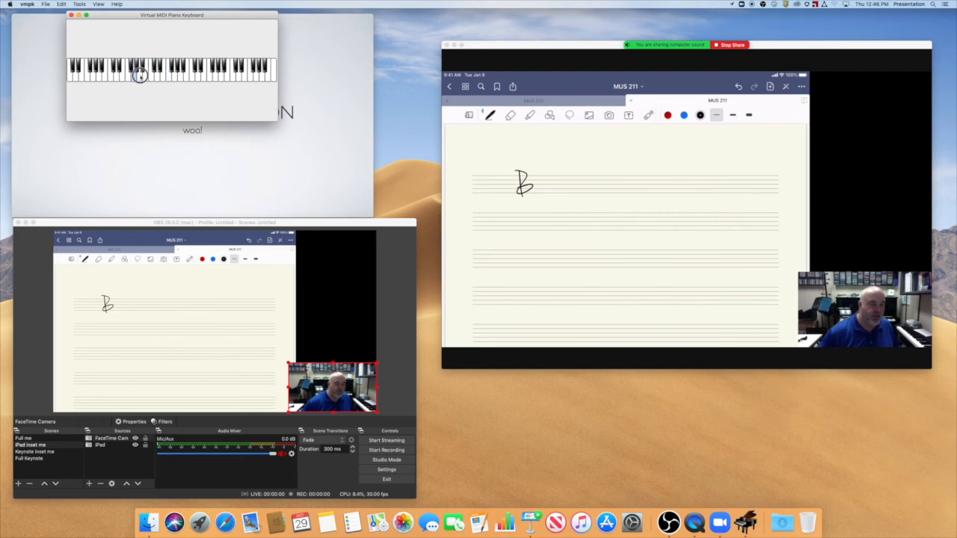
Review the piano keyboard's MIDI connections and the DLS Synth output driver settings, and accept both as they are.
{"action": "left_click", "coordinate": [79, 4]}
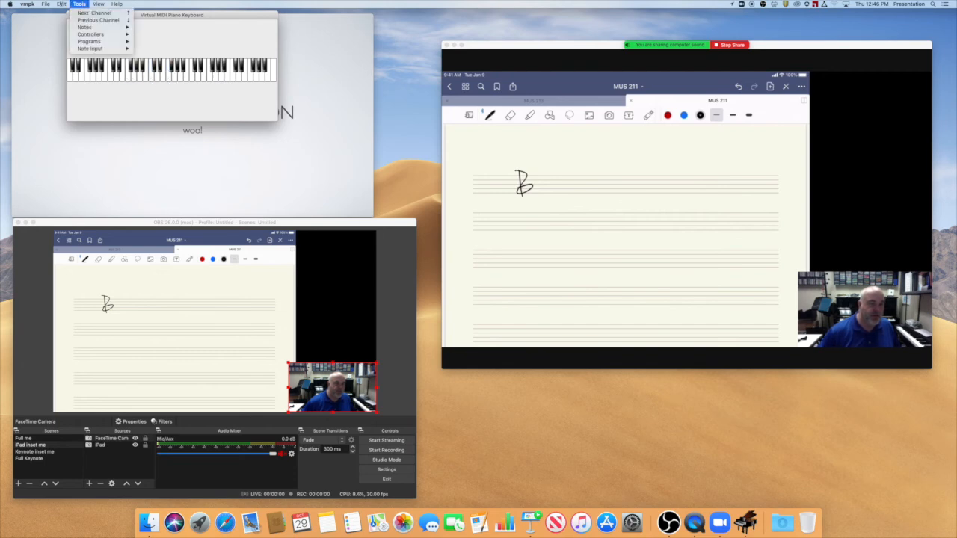
{"action": "mouse_move", "coordinate": [61, 4]}
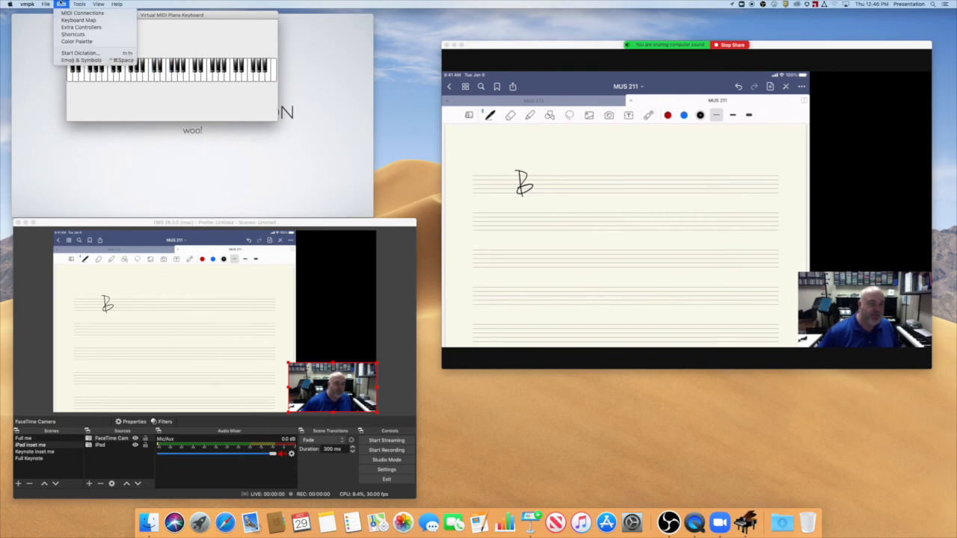
{"action": "left_click", "coordinate": [71, 13]}
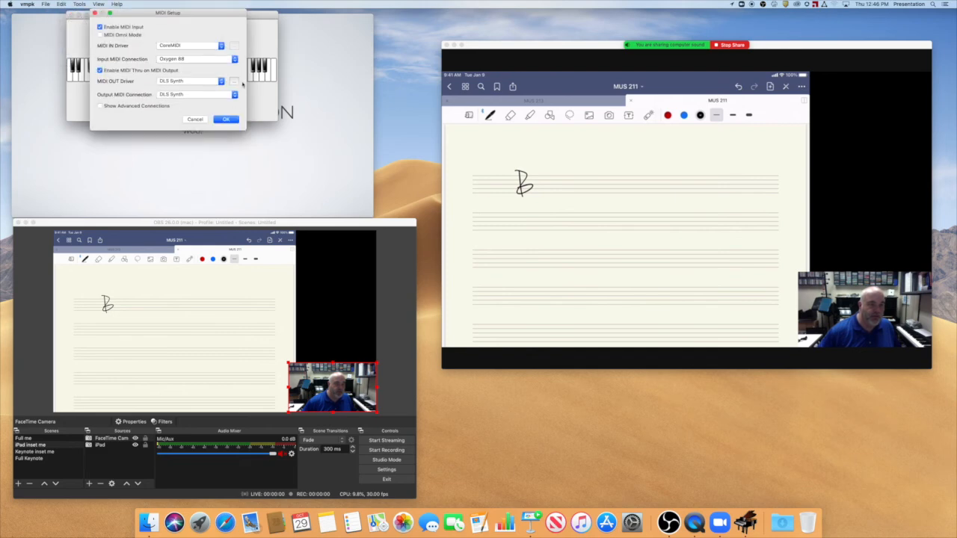
{"action": "left_click", "coordinate": [235, 82]}
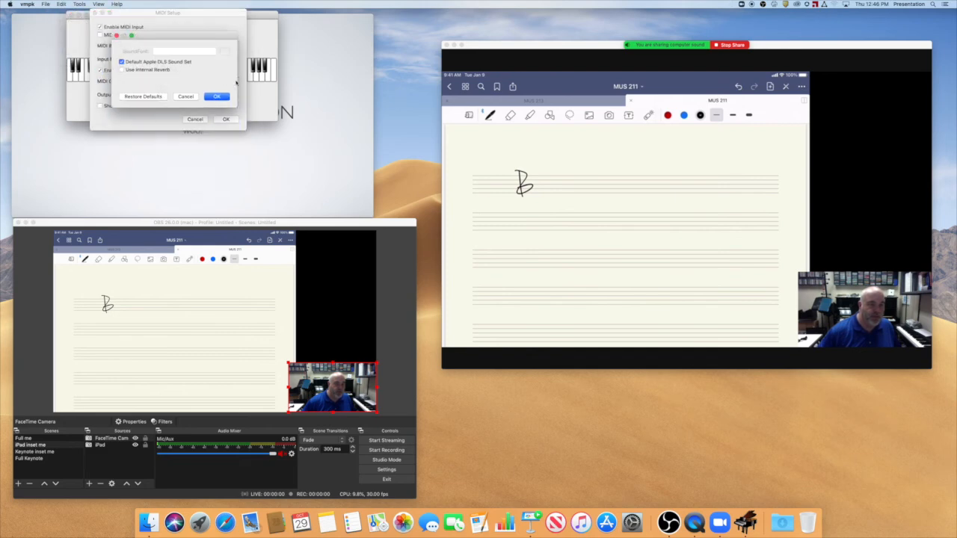
{"action": "left_click", "coordinate": [217, 98]}
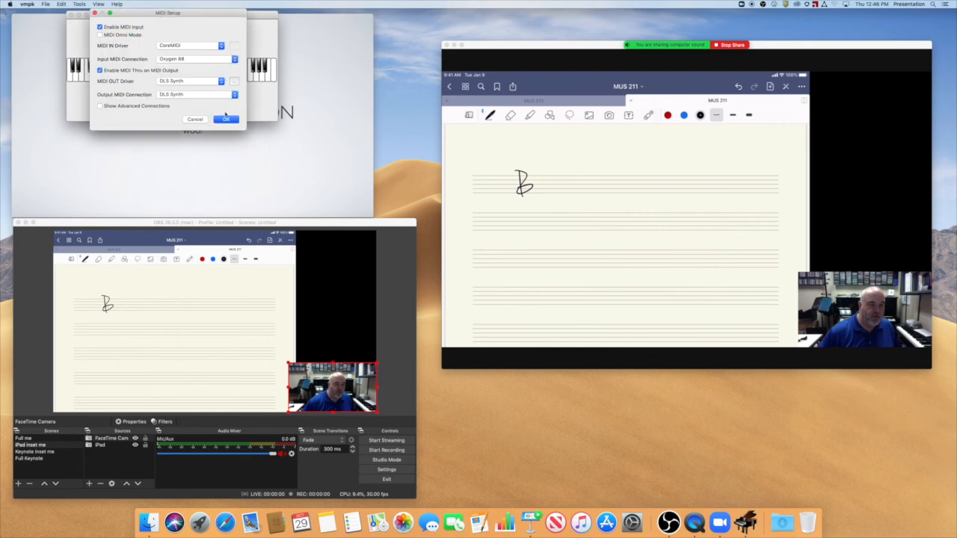
{"action": "left_click", "coordinate": [226, 119]}
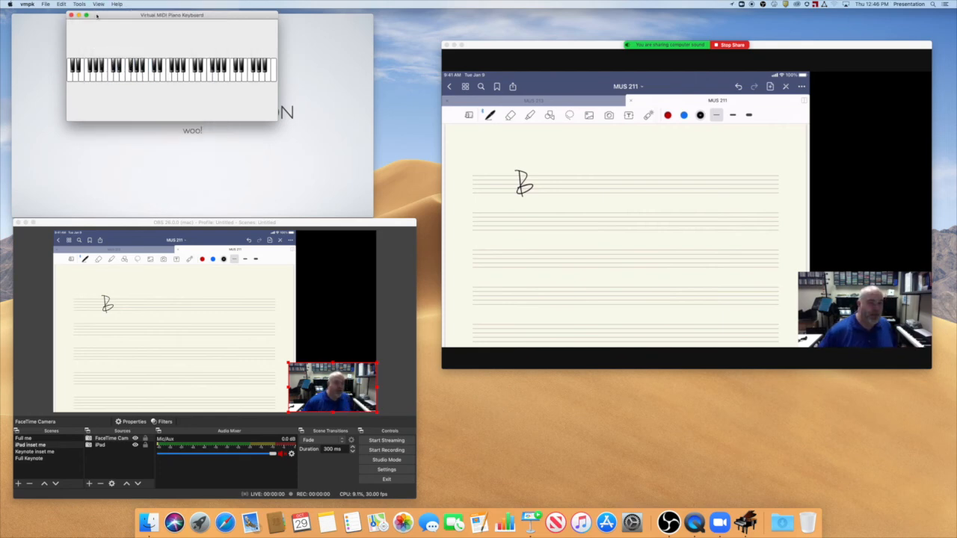
Shrink the piano keyboard window to just its keys, tuck it into the desktop's corner, and shift the OBS window slightly.
{"action": "left_click_drag", "start_coordinate": [94, 15], "coordinate": [30, 7]}
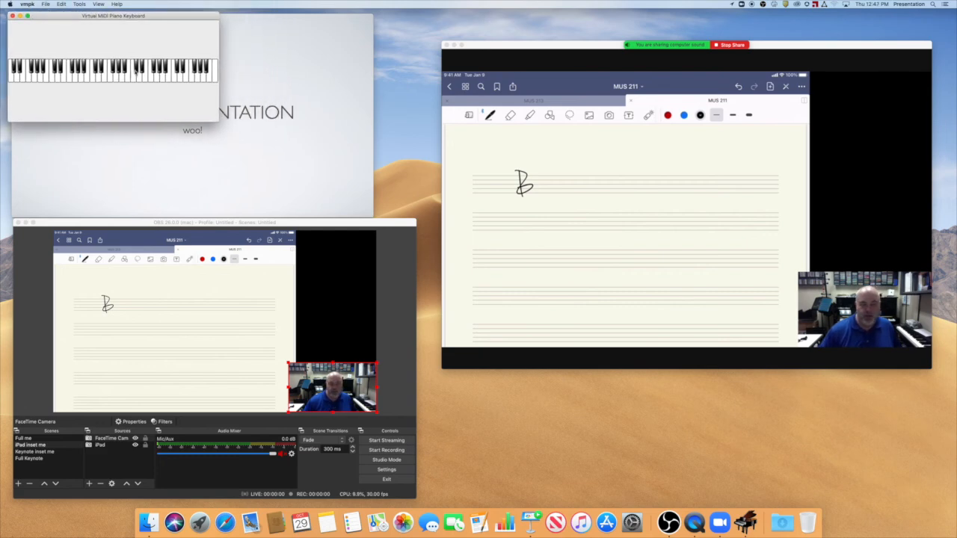
{"action": "left_click_drag", "start_coordinate": [217, 117], "coordinate": [213, 41]}
{"action": "left_click_drag", "start_coordinate": [87, 16], "coordinate": [83, 16]}
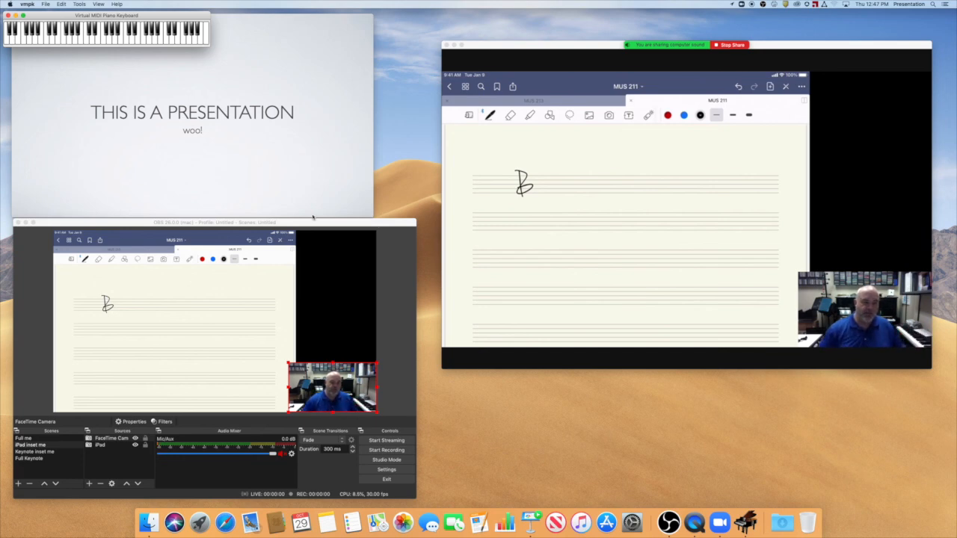
{"action": "left_click_drag", "start_coordinate": [275, 222], "coordinate": [270, 224]}
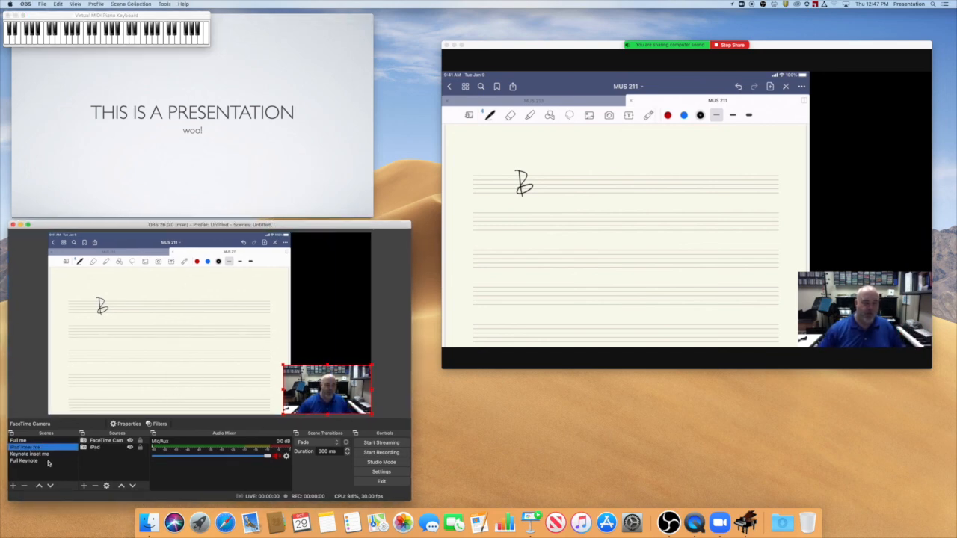
Bring the Keynote slide window in front of the piano keyboard and switch OBS to the "Keynote inset me" scene.
{"action": "left_click", "coordinate": [219, 79]}
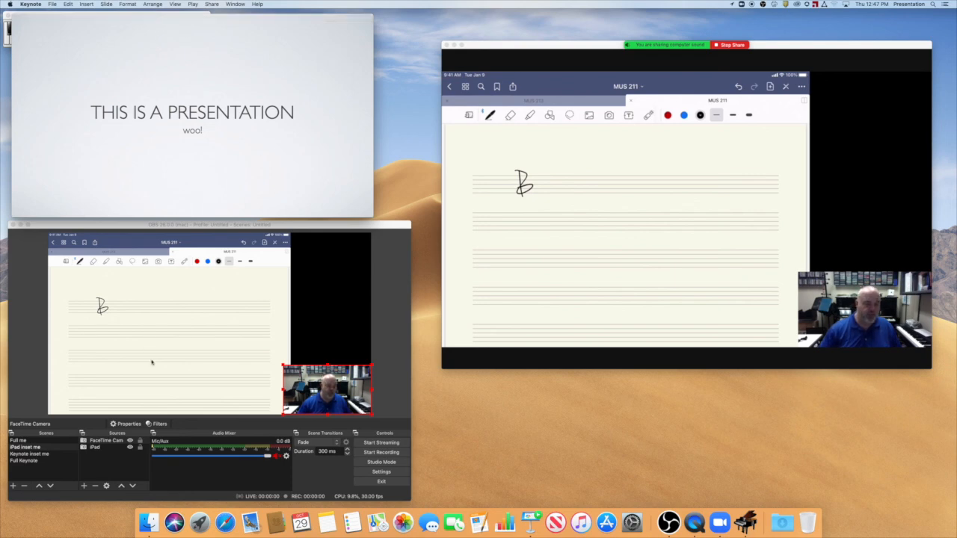
{"action": "left_click", "coordinate": [117, 469]}
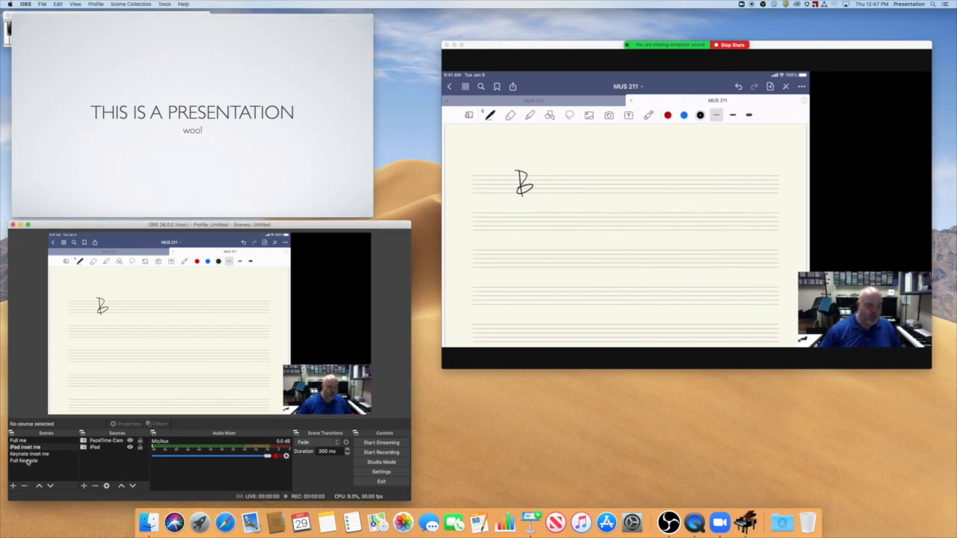
{"action": "left_click", "coordinate": [30, 453]}
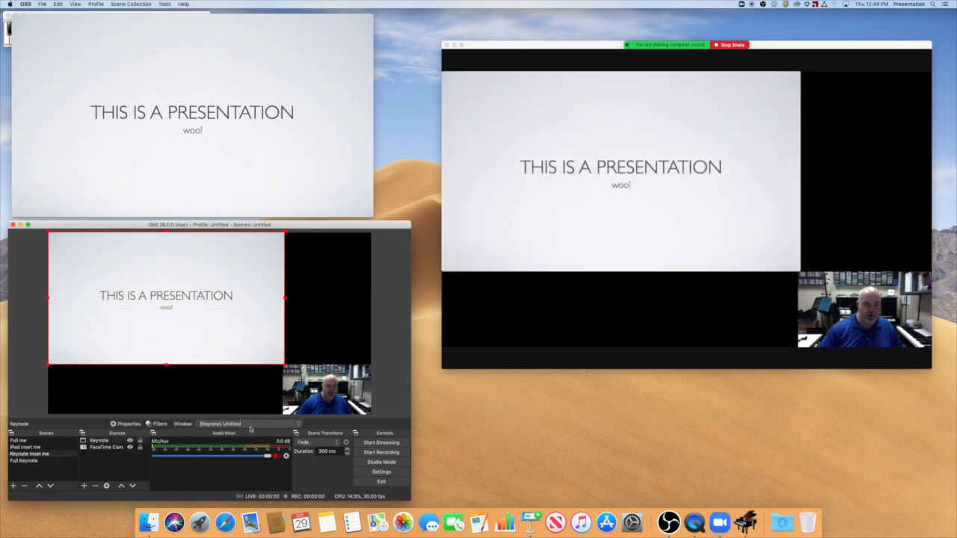
Keep "[Keynote] Untitled" as the window captured by the Keynote source and switch to the "Full me" scene.
{"action": "left_click", "coordinate": [290, 427]}
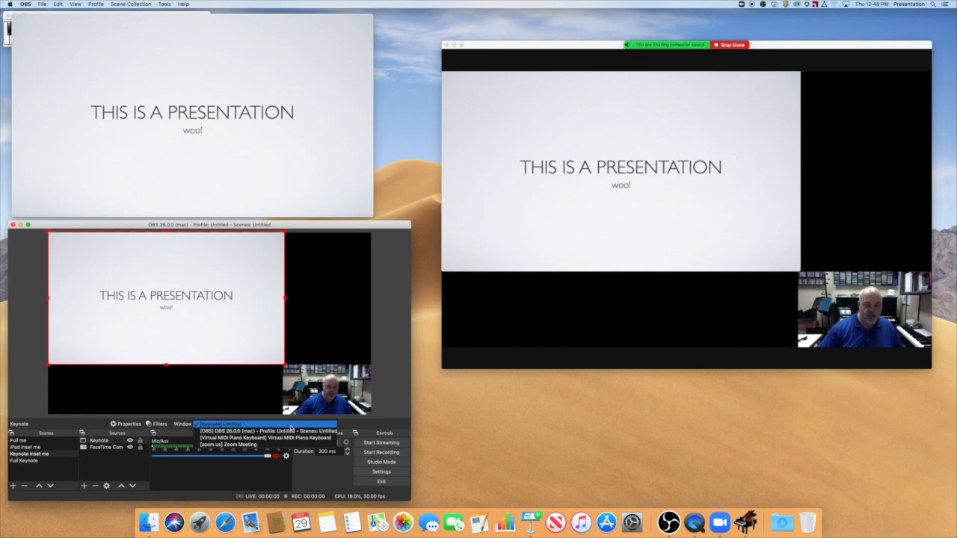
{"action": "left_click", "coordinate": [262, 423]}
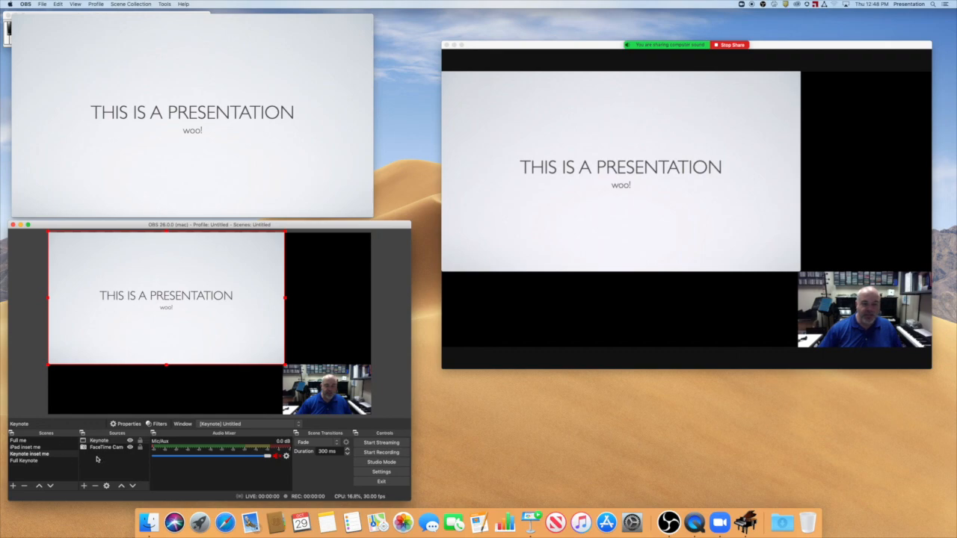
{"action": "left_click", "coordinate": [26, 440]}
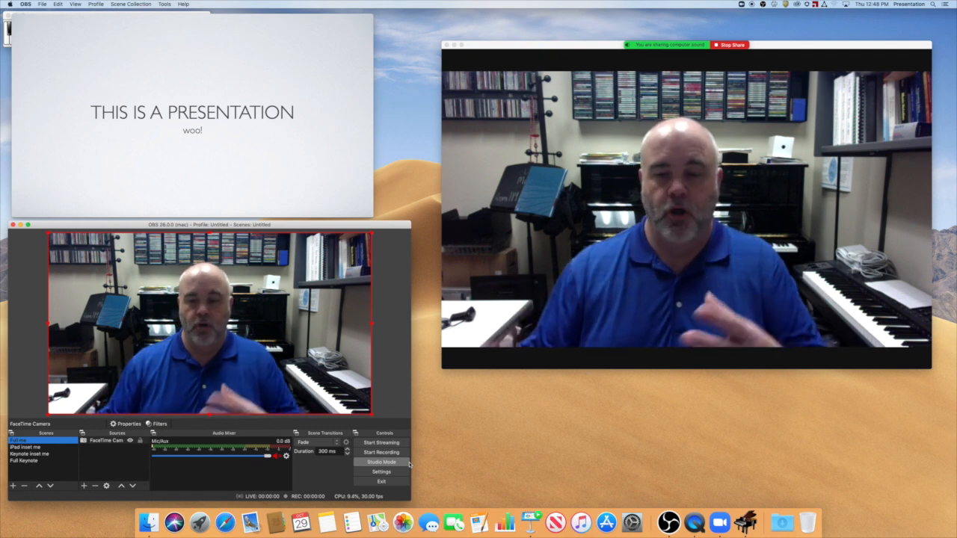
Switch to the Zoom meeting and review its available cameras, keeping OBS Virtual Camera as the selected one.
{"action": "left_click", "coordinate": [508, 357]}
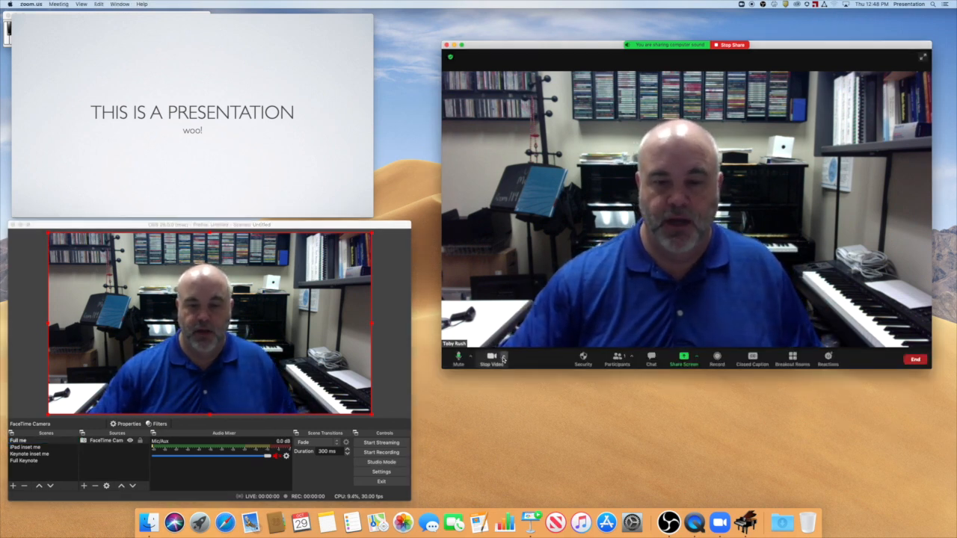
{"action": "left_click", "coordinate": [509, 357]}
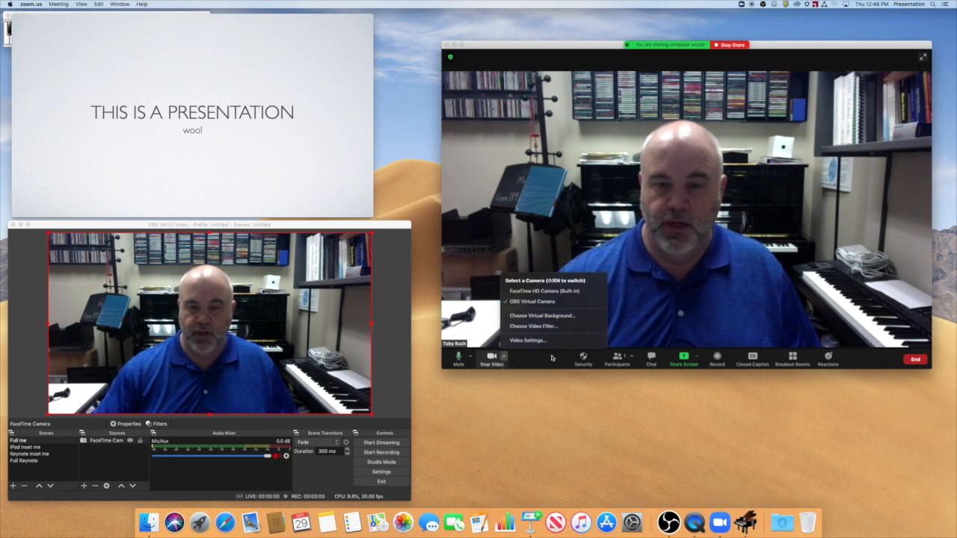
{"action": "left_click", "coordinate": [518, 302]}
Check the virtual camera's start/stop command in OBS and recheck the camera choice in the Zoom meeting, leaving both as they are.
{"action": "left_click", "coordinate": [256, 226]}
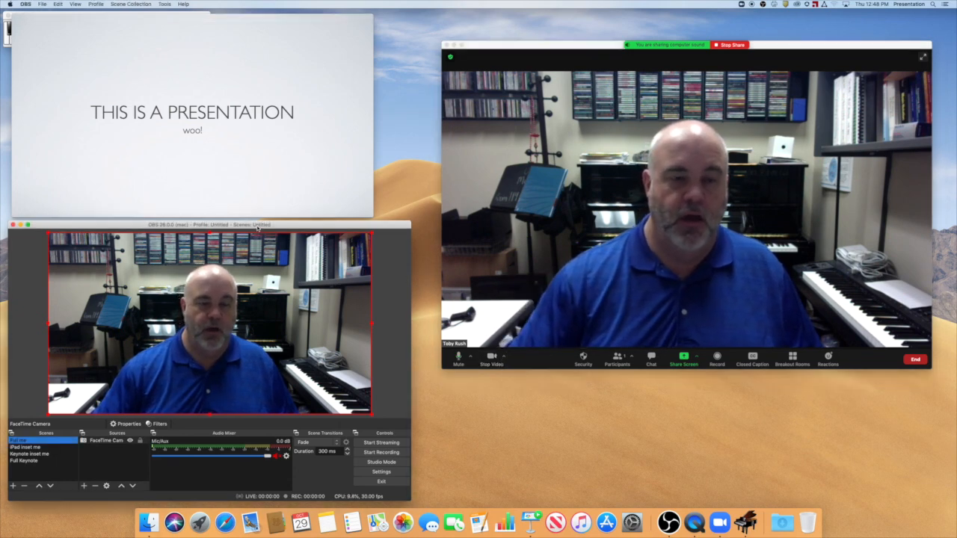
{"action": "left_click", "coordinate": [164, 4]}
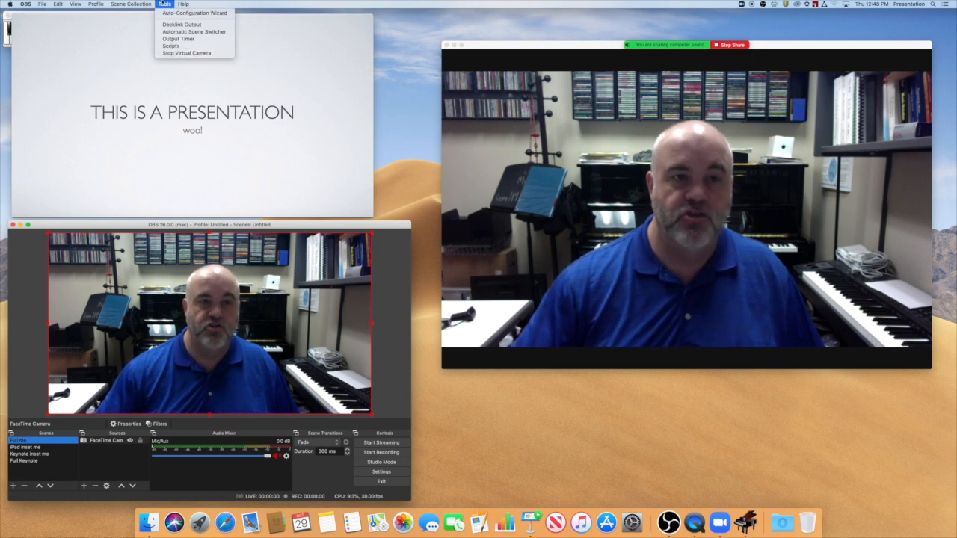
{"action": "left_click", "coordinate": [163, 4]}
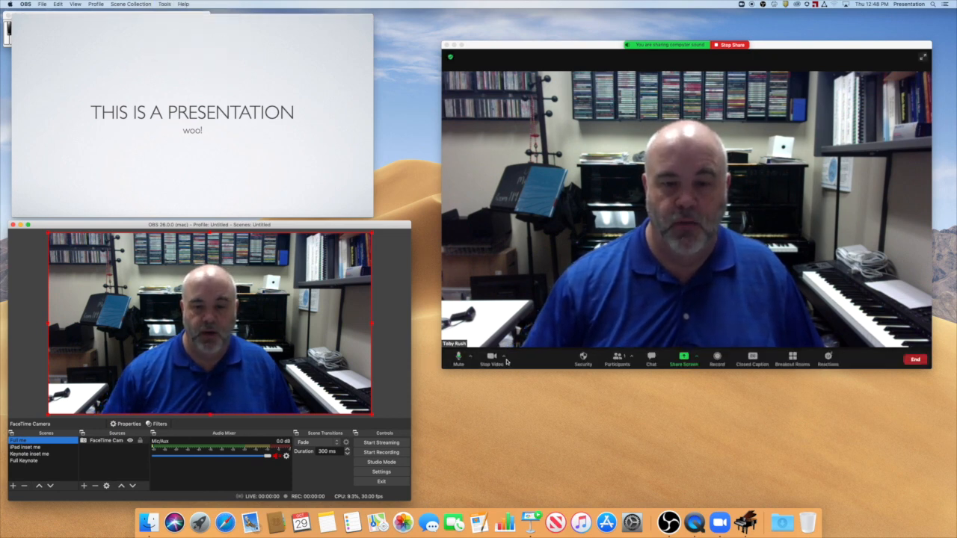
{"action": "left_click", "coordinate": [504, 361]}
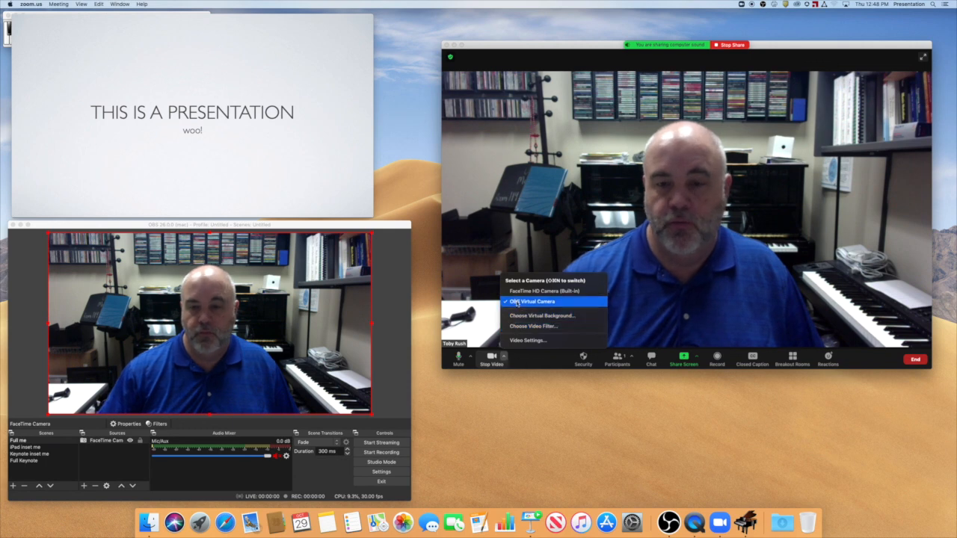
{"action": "left_click", "coordinate": [527, 363]}
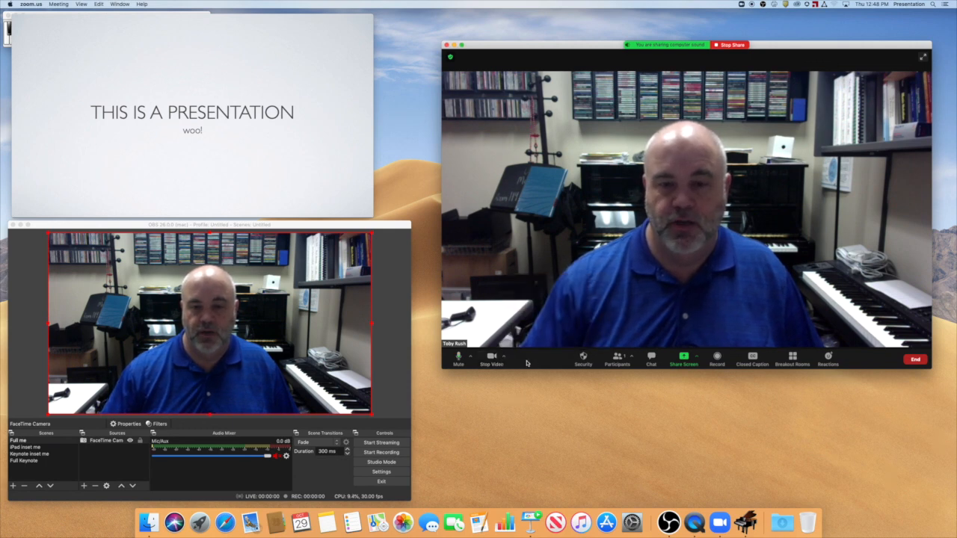